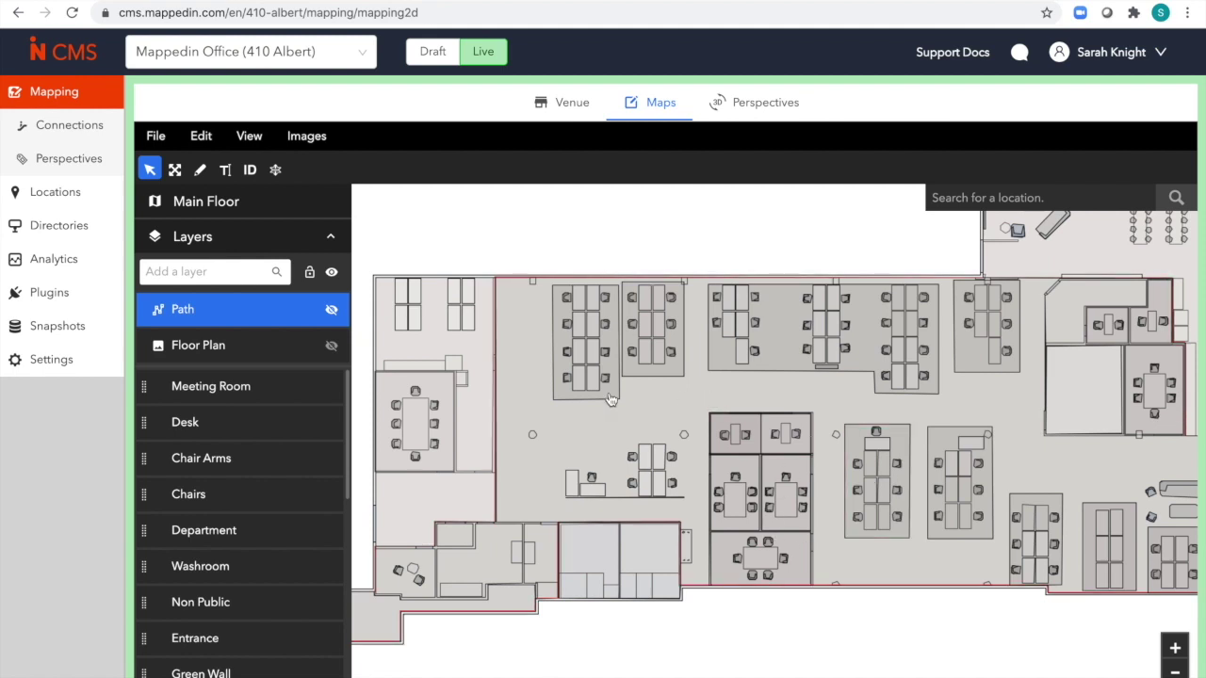
{"action": "mouse_move", "coordinate": [82, 228]}
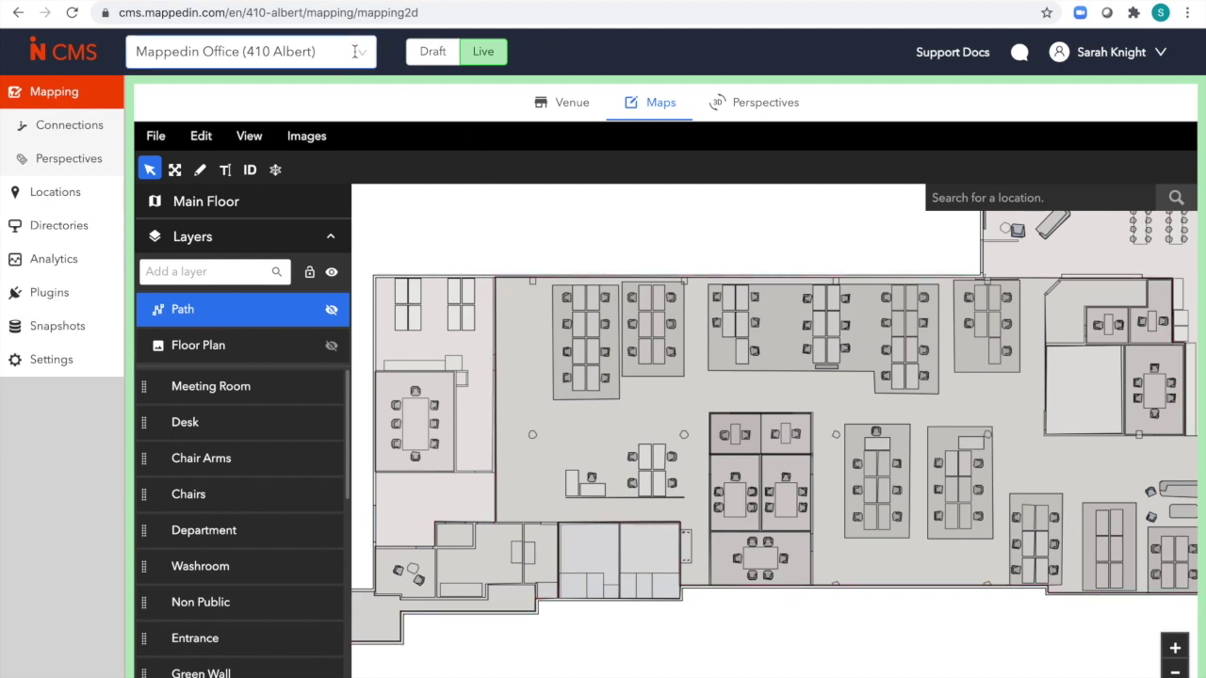
{"action": "left_click", "coordinate": [354, 51]}
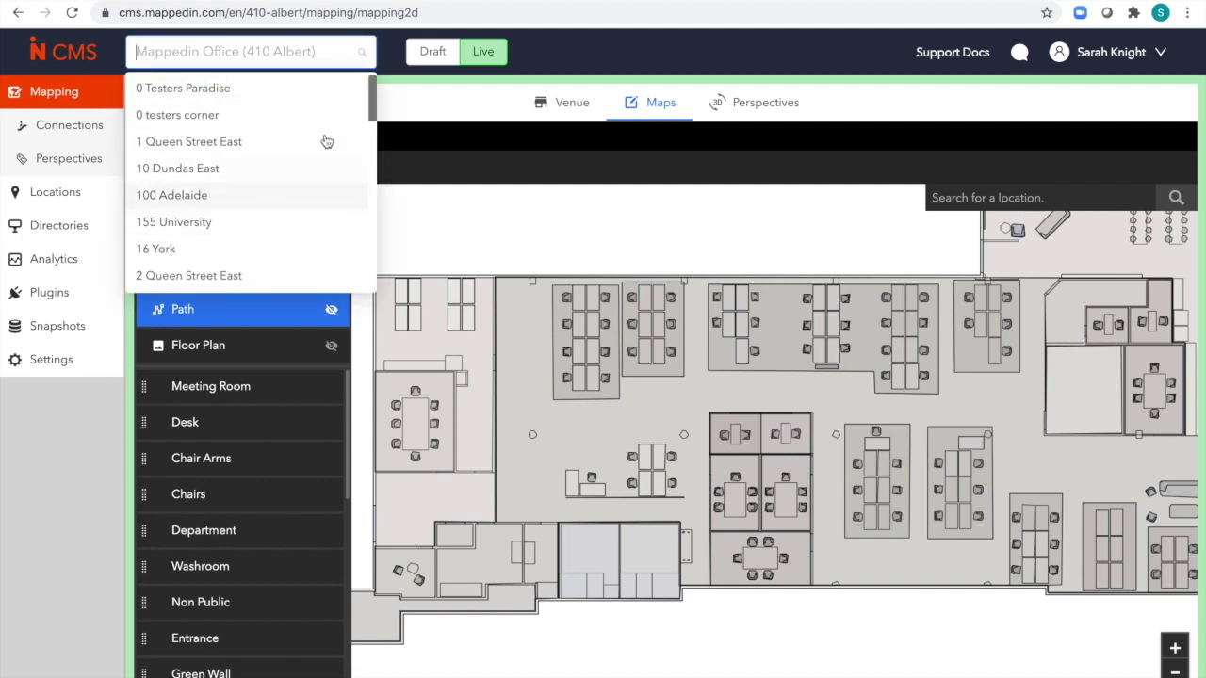
{"action": "left_click", "coordinate": [560, 216]}
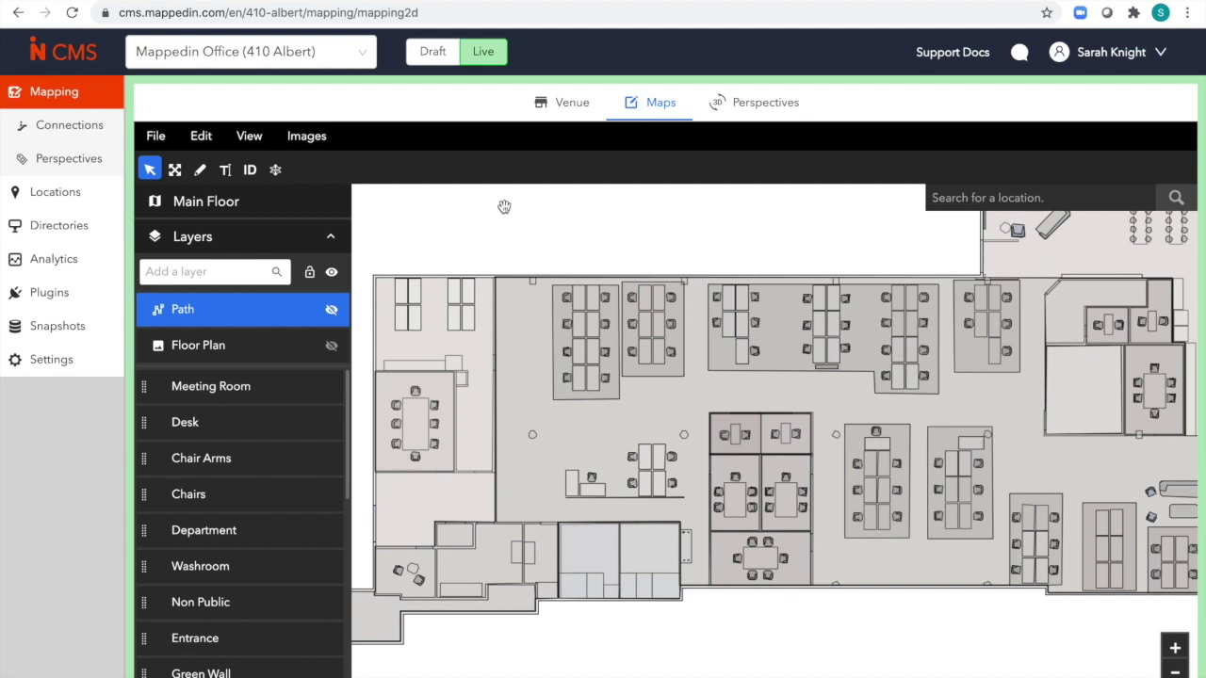
{"action": "left_click", "coordinate": [156, 136]}
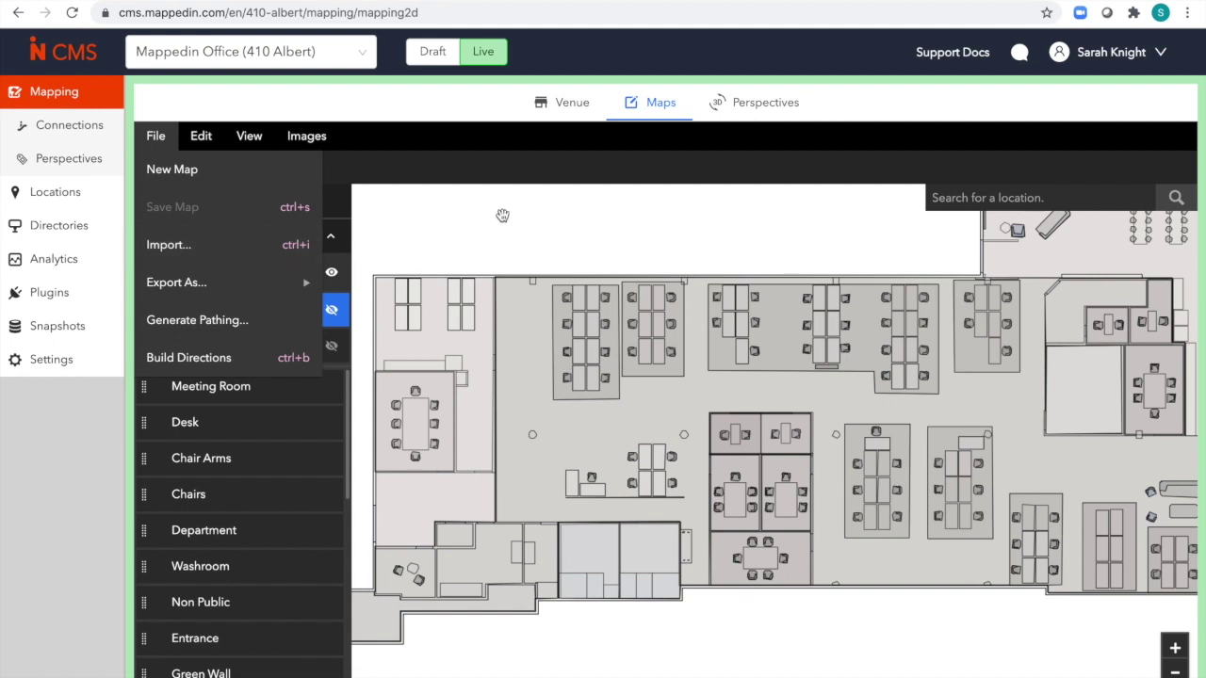
{"action": "left_click", "coordinate": [513, 212]}
Hide all map layers and show only the Floor Plan layer.
{"action": "left_click", "coordinate": [333, 273]}
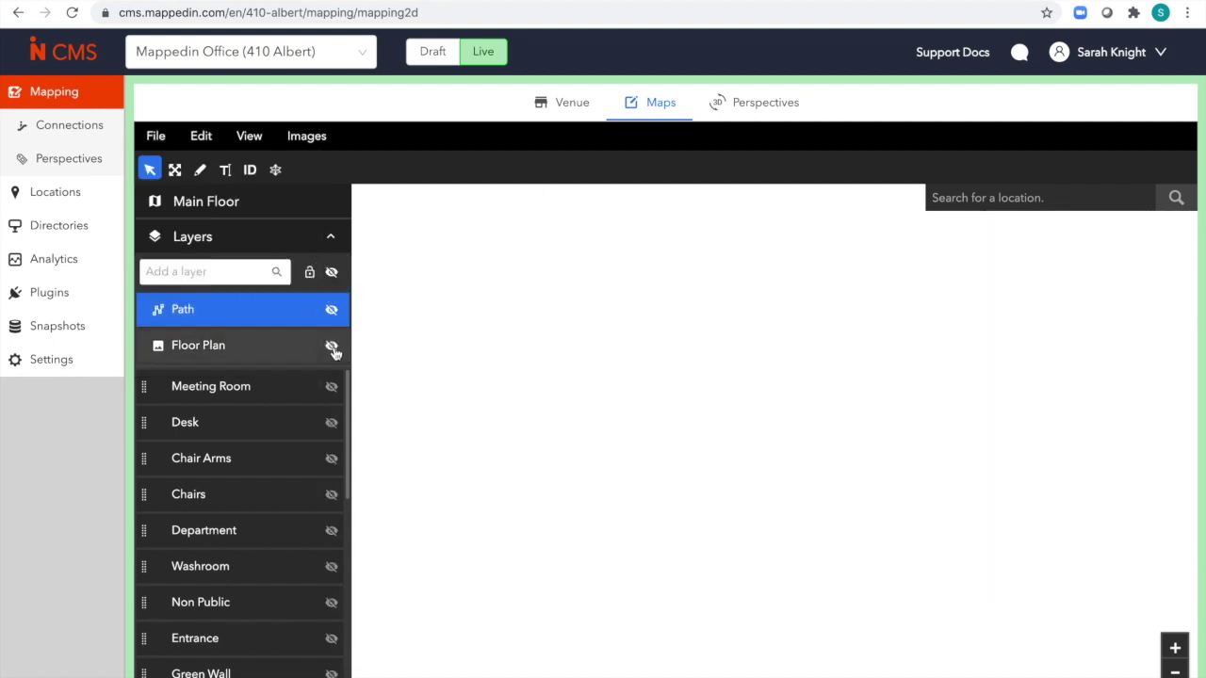
{"action": "left_click", "coordinate": [331, 346]}
{"action": "left_click_drag", "start_coordinate": [505, 370], "coordinate": [632, 363]}
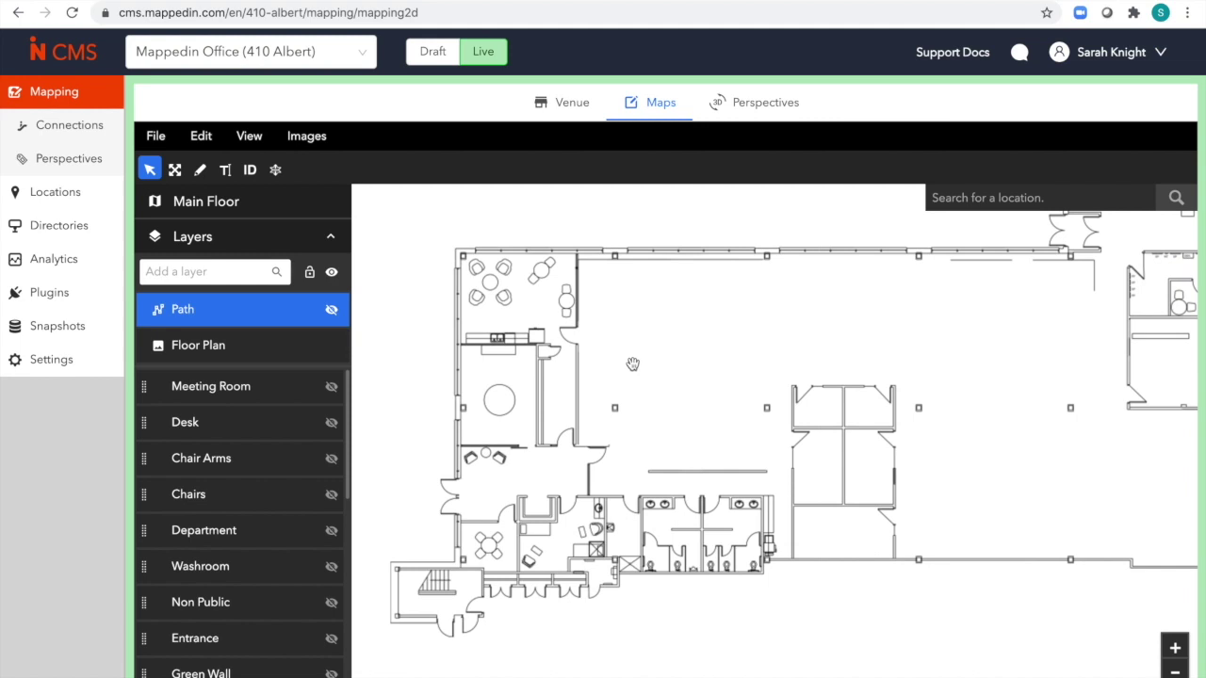
Show all map layers again, and display the Path layer briefly before hiding it.
{"action": "left_click", "coordinate": [333, 272]}
{"action": "left_click", "coordinate": [332, 310]}
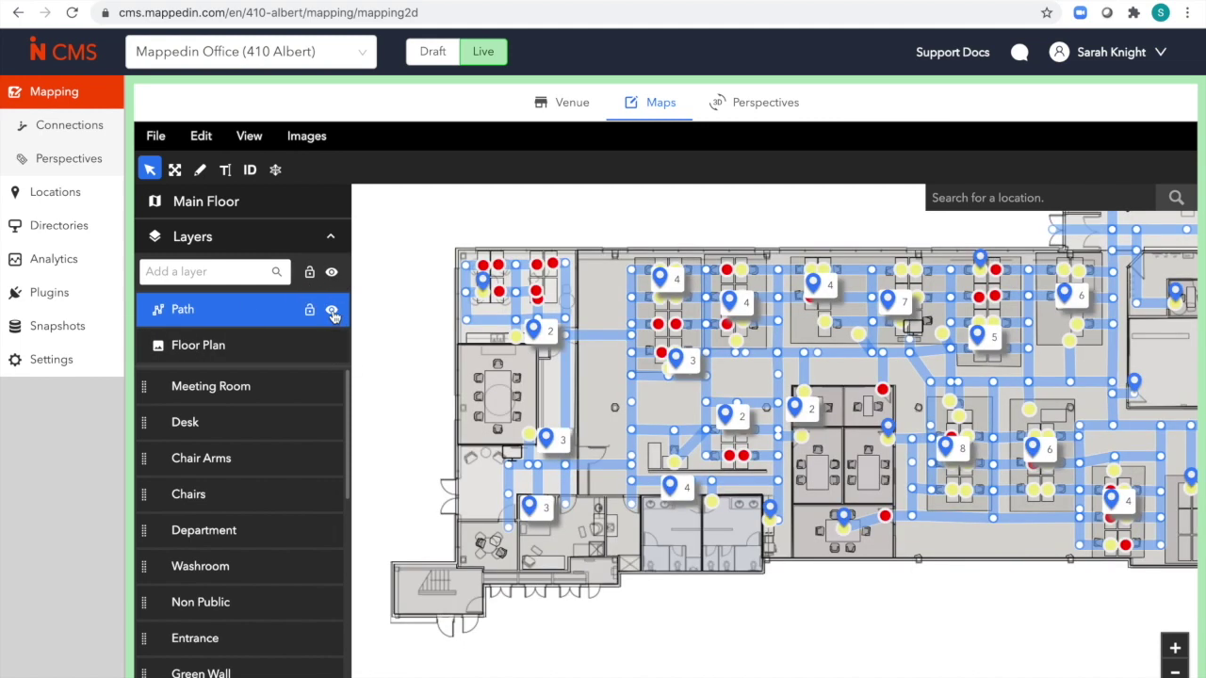
{"action": "left_click", "coordinate": [331, 311]}
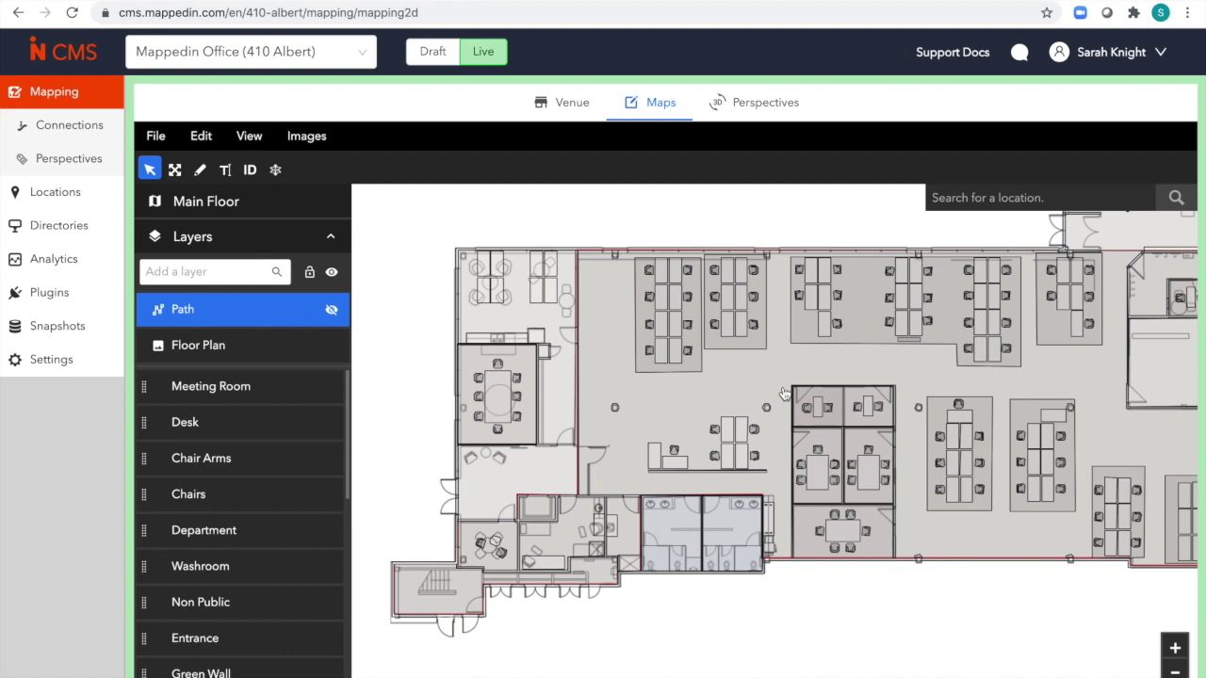
Try moving a single desk polygon in the department area beside the meeting rooms, and undo the changes.
{"action": "scroll", "coordinate": [785, 395], "scroll_direction": "right", "scroll_amount": 5}
{"action": "scroll", "coordinate": [607, 417], "scroll_direction": "up", "scroll_amount": 3}
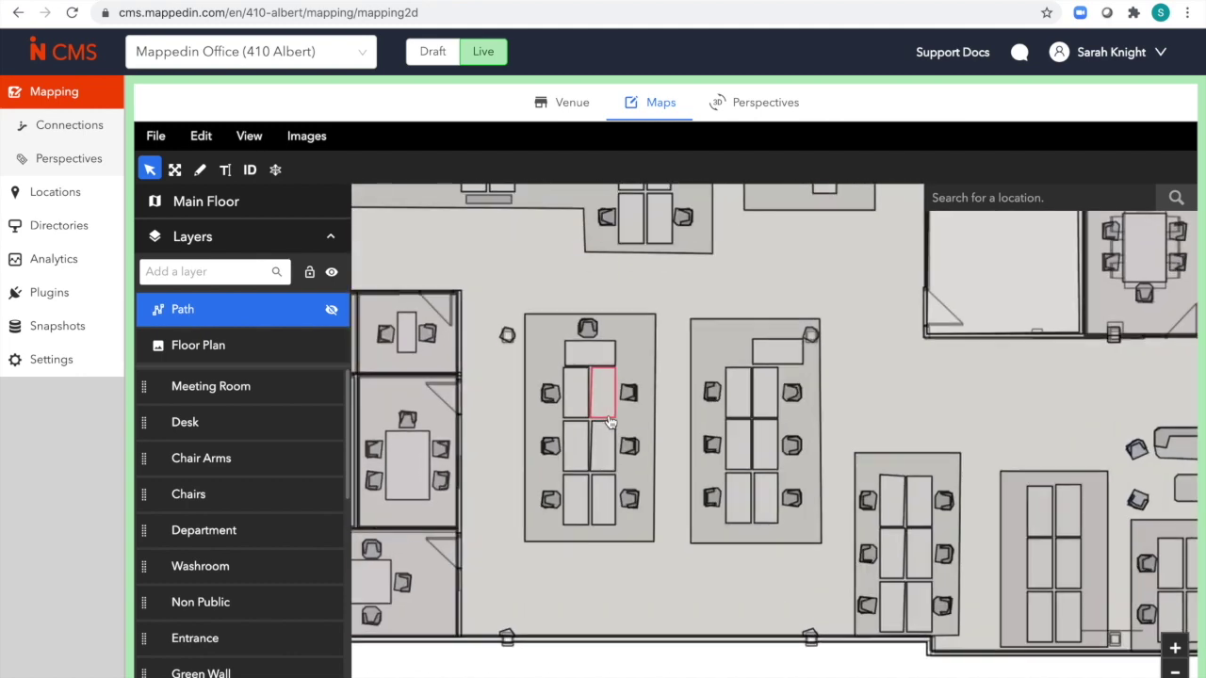
{"action": "scroll", "coordinate": [771, 474], "scroll_direction": "up", "scroll_amount": 3}
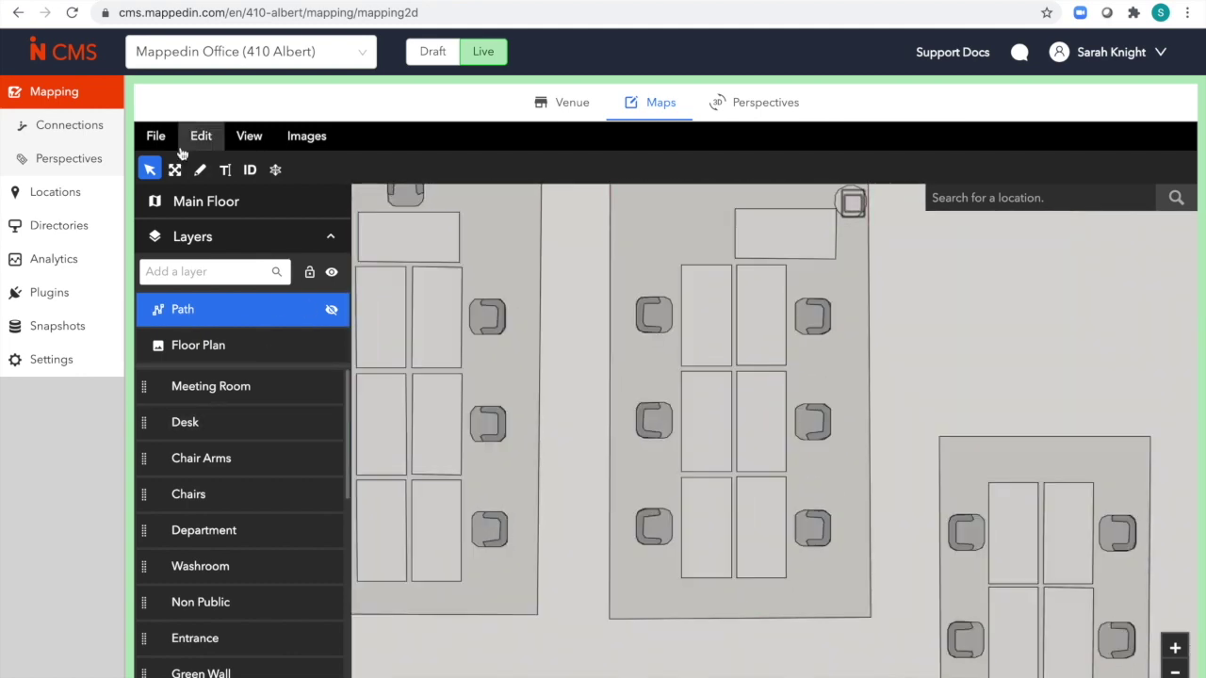
{"action": "key", "text": "p"}
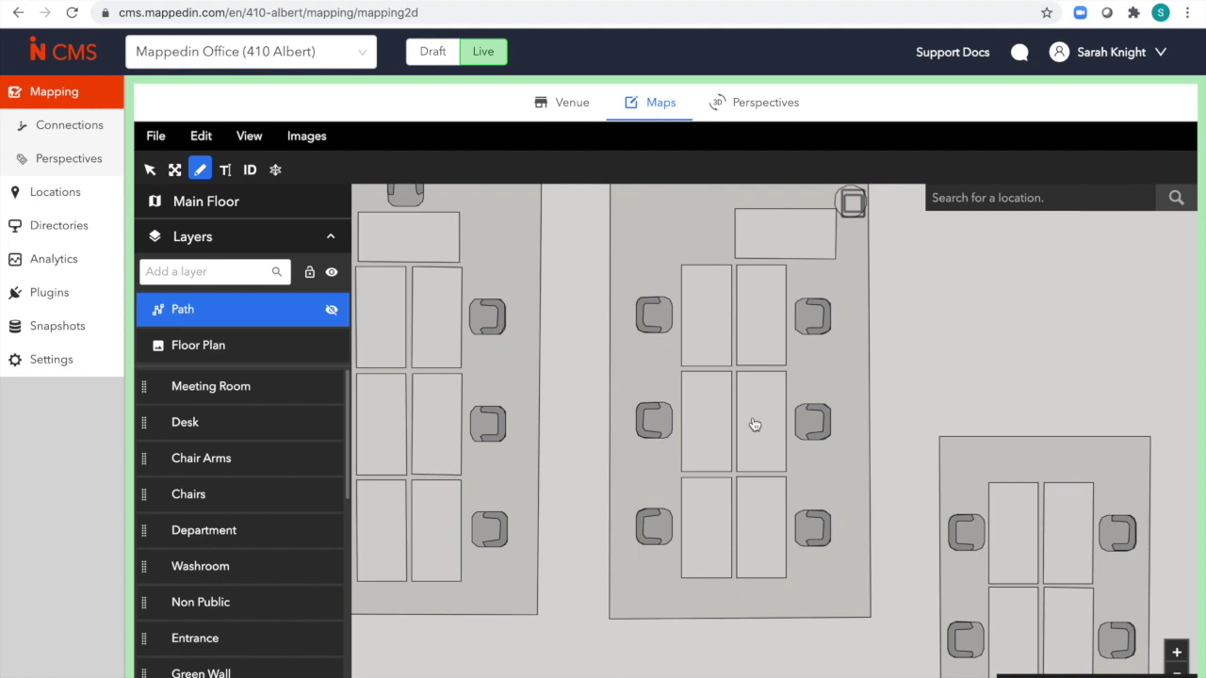
{"action": "left_click", "coordinate": [430, 441]}
{"action": "left_click_drag", "start_coordinate": [586, 401], "coordinate": [700, 393]}
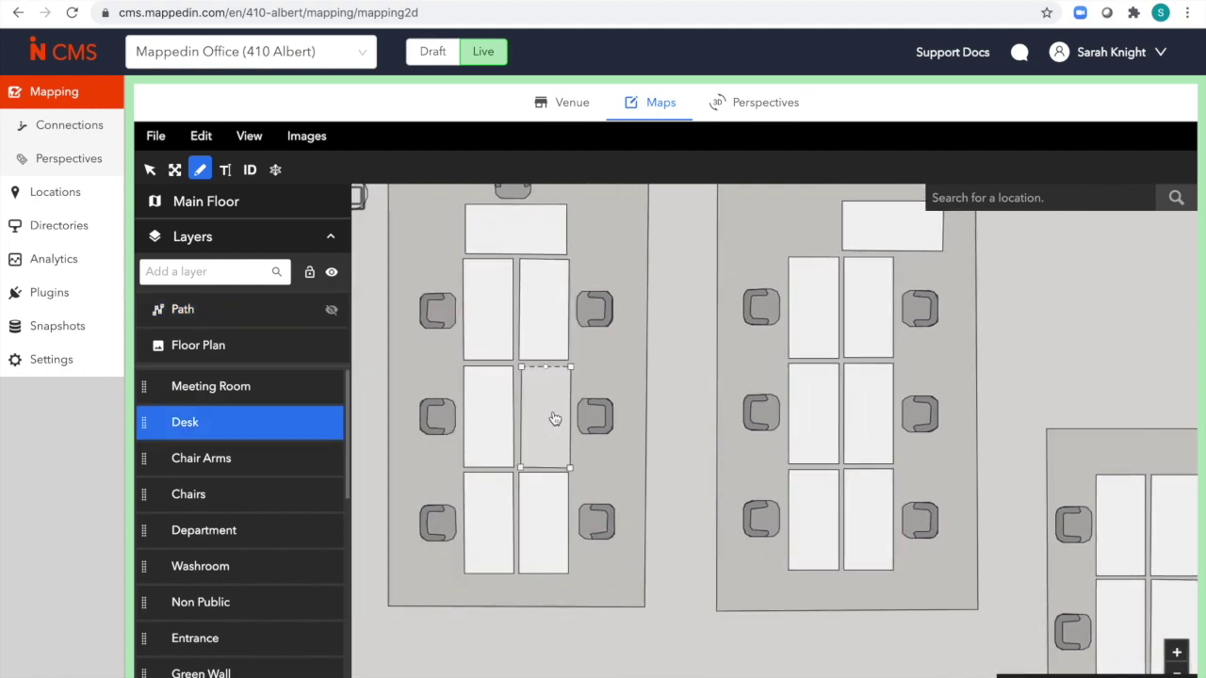
{"action": "key", "text": "ctrl+z"}
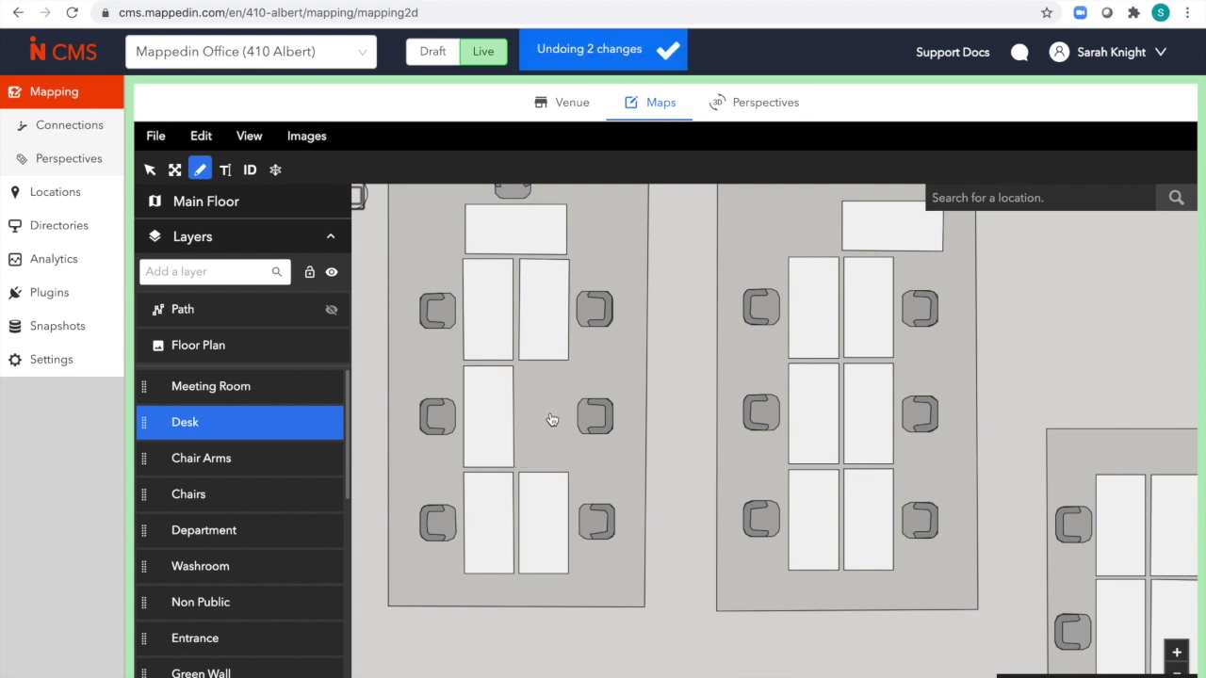
{"action": "key", "text": "ctrl+z"}
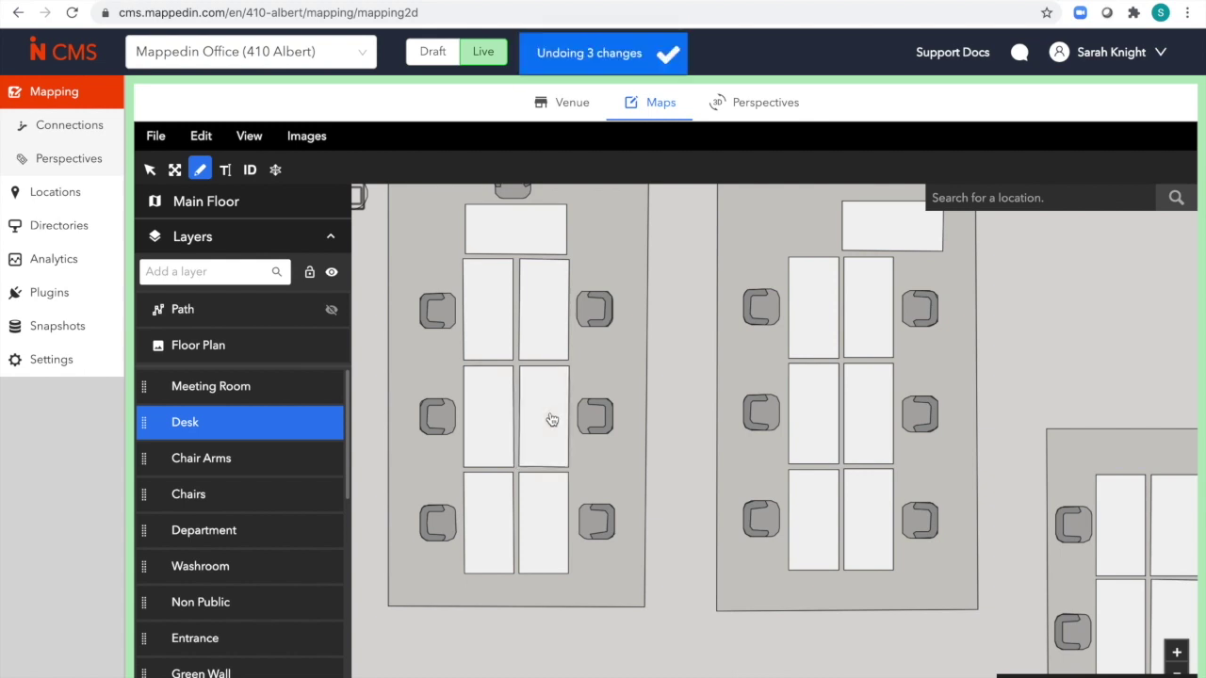
Try stretching the upper edge of the middle desk over the desk above by moving its two upper vertices, and undo it.
{"action": "left_click", "coordinate": [519, 367]}
{"action": "left_click", "coordinate": [569, 367], "text": "shift"}
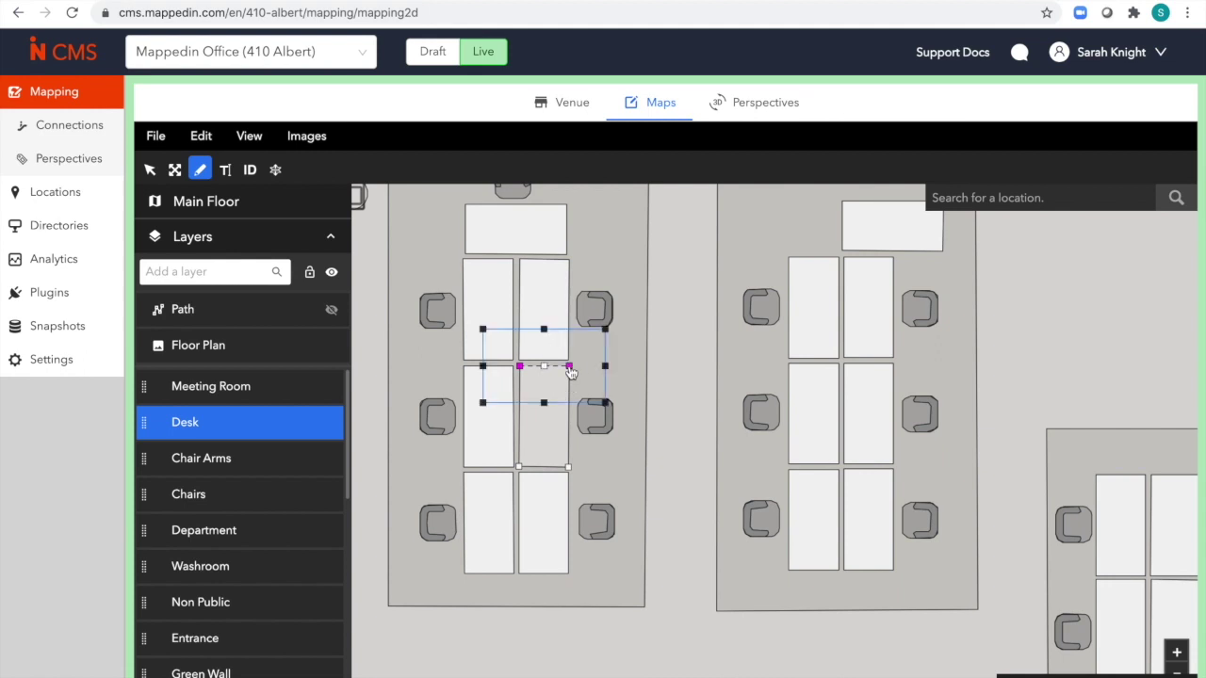
{"action": "left_click_drag", "start_coordinate": [542, 368], "coordinate": [545, 324]}
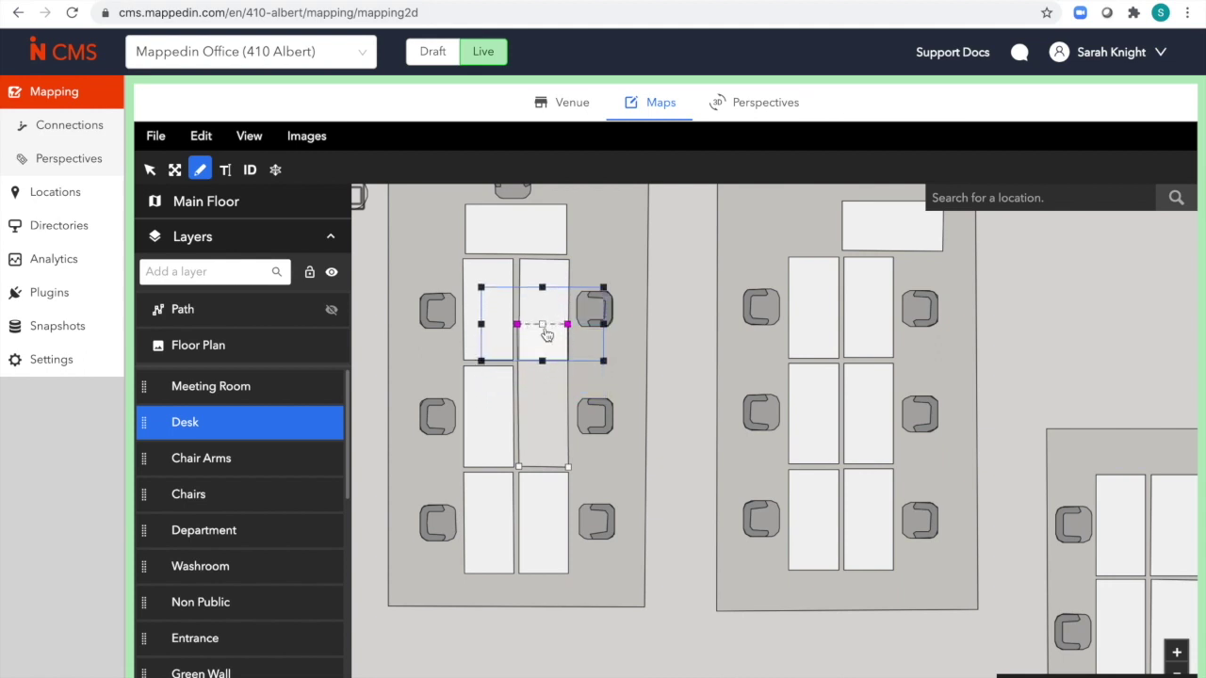
{"action": "key", "text": "ctrl+z"}
Examine the polygon information of several desks in the group, including name, layer and assigned location.
{"action": "left_click", "coordinate": [150, 170]}
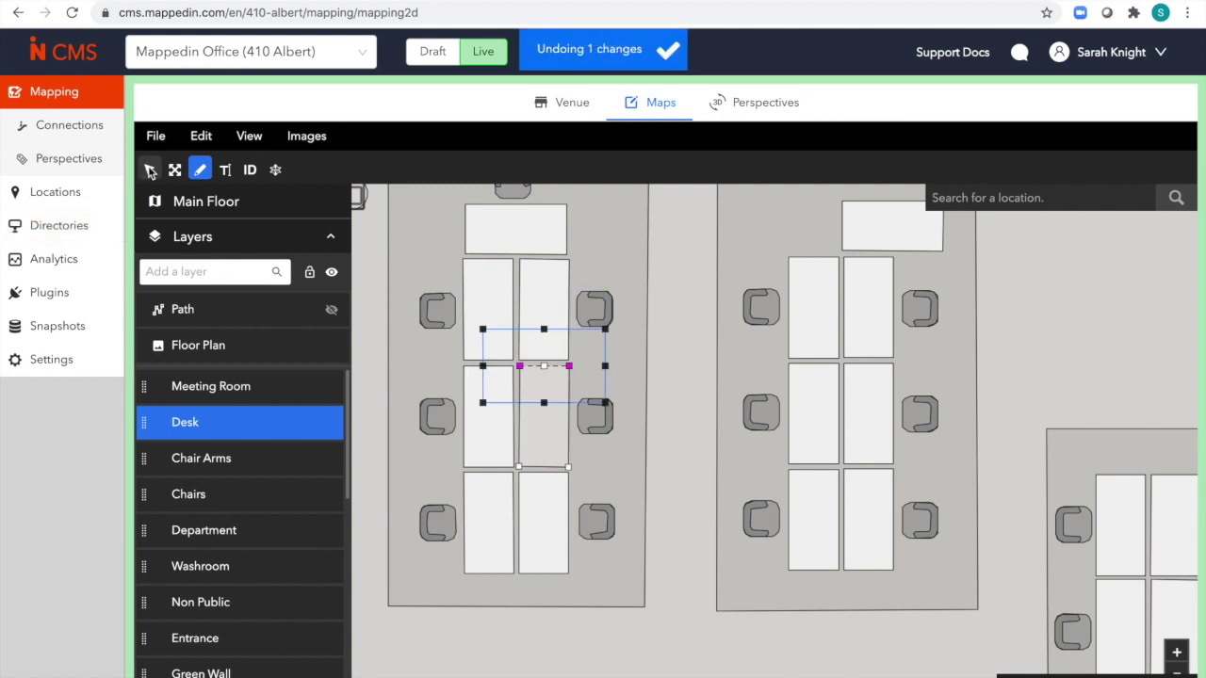
{"action": "left_click", "coordinate": [487, 302]}
{"action": "left_click", "coordinate": [941, 253]}
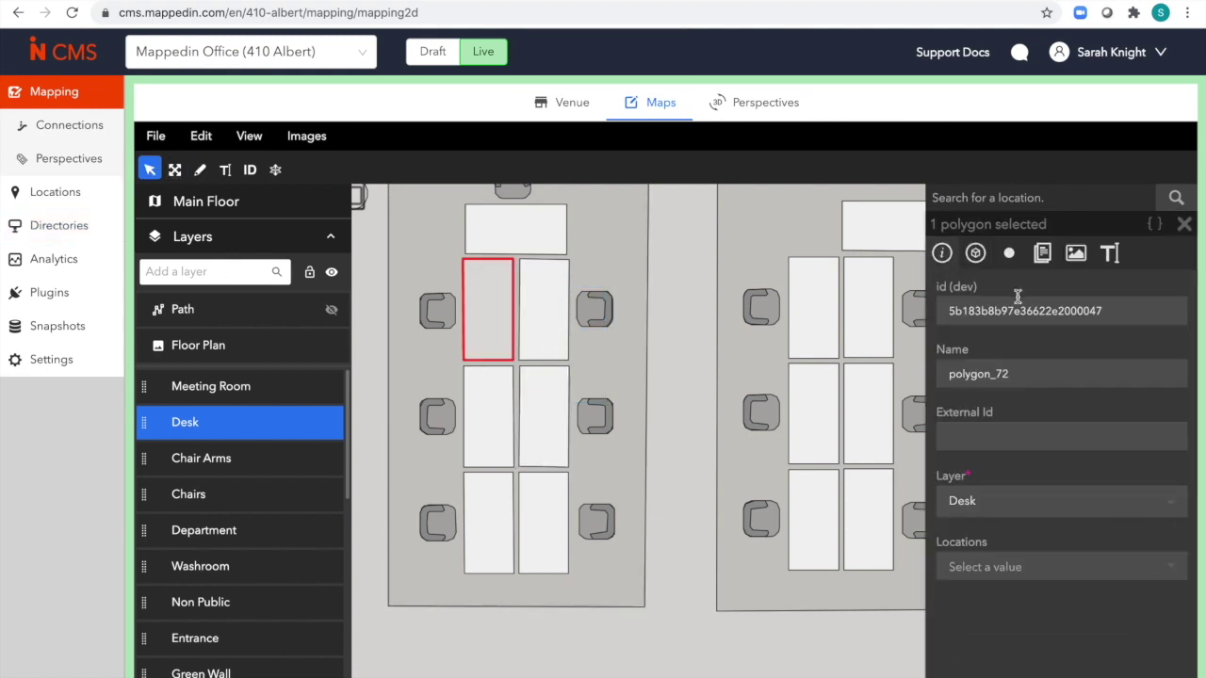
{"action": "left_click", "coordinate": [500, 391]}
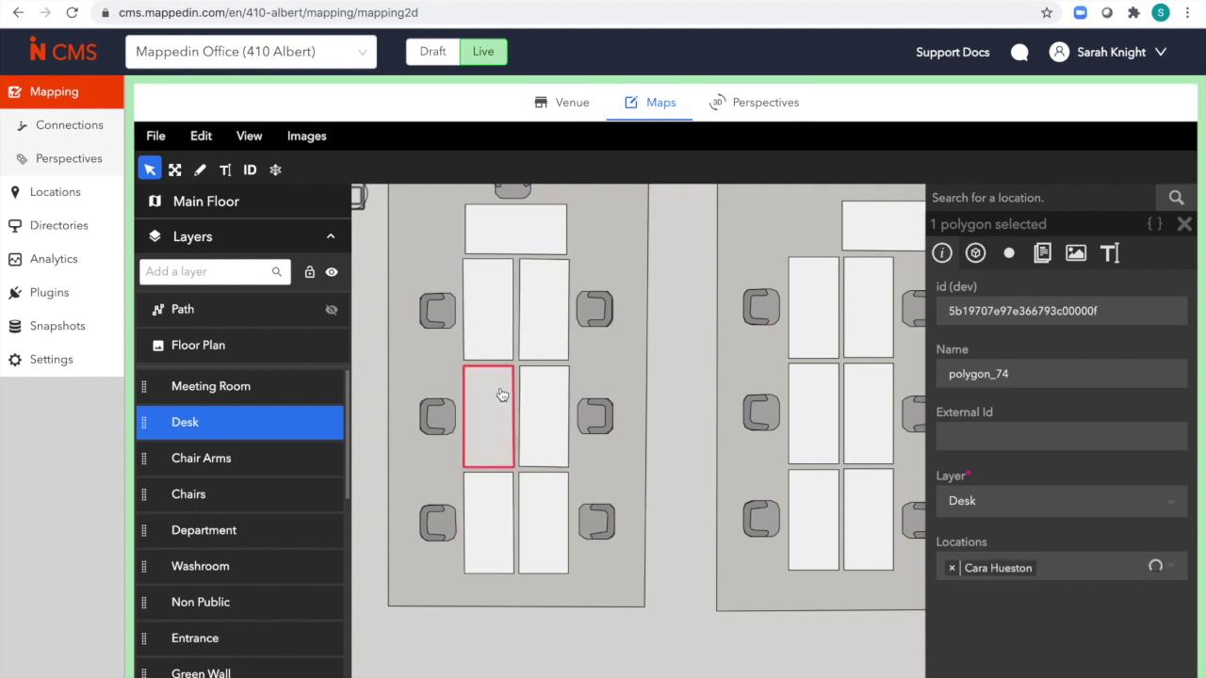
{"action": "left_click", "coordinate": [498, 517]}
{"action": "left_click", "coordinate": [552, 514]}
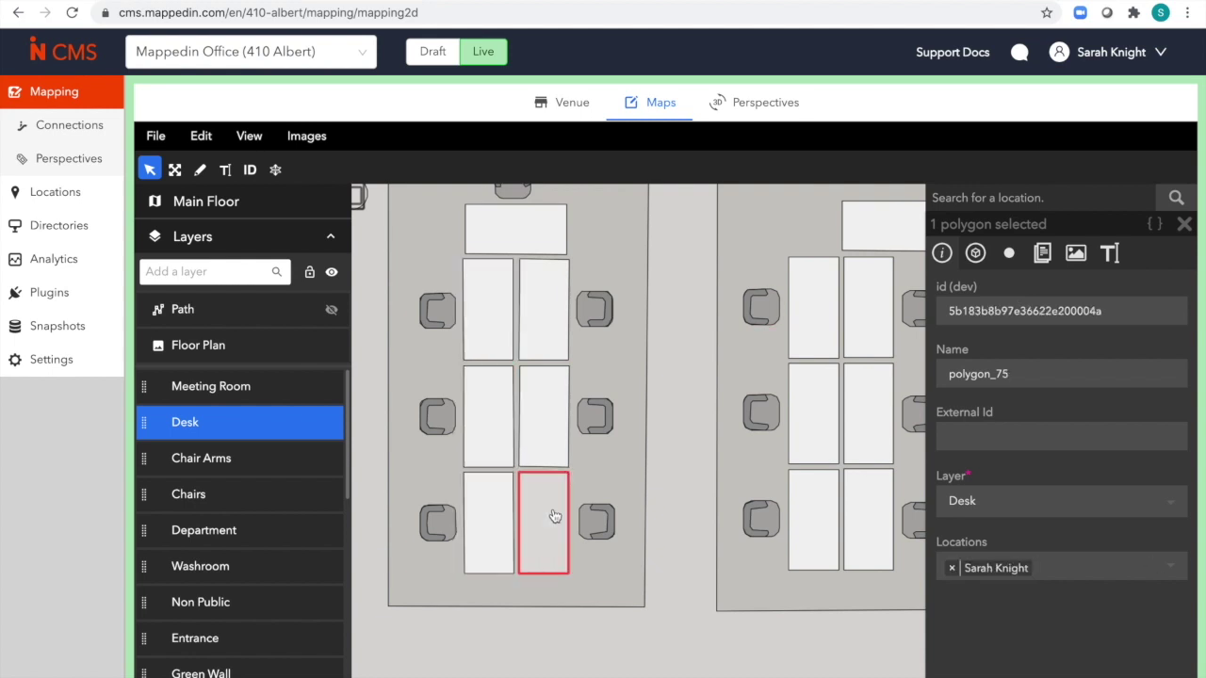
{"action": "left_click", "coordinate": [560, 339]}
Examine a department polygon's layer and location details and look over the surrounding department areas.
{"action": "left_click", "coordinate": [643, 543]}
{"action": "scroll", "coordinate": [710, 322], "scroll_direction": "down", "scroll_amount": 5}
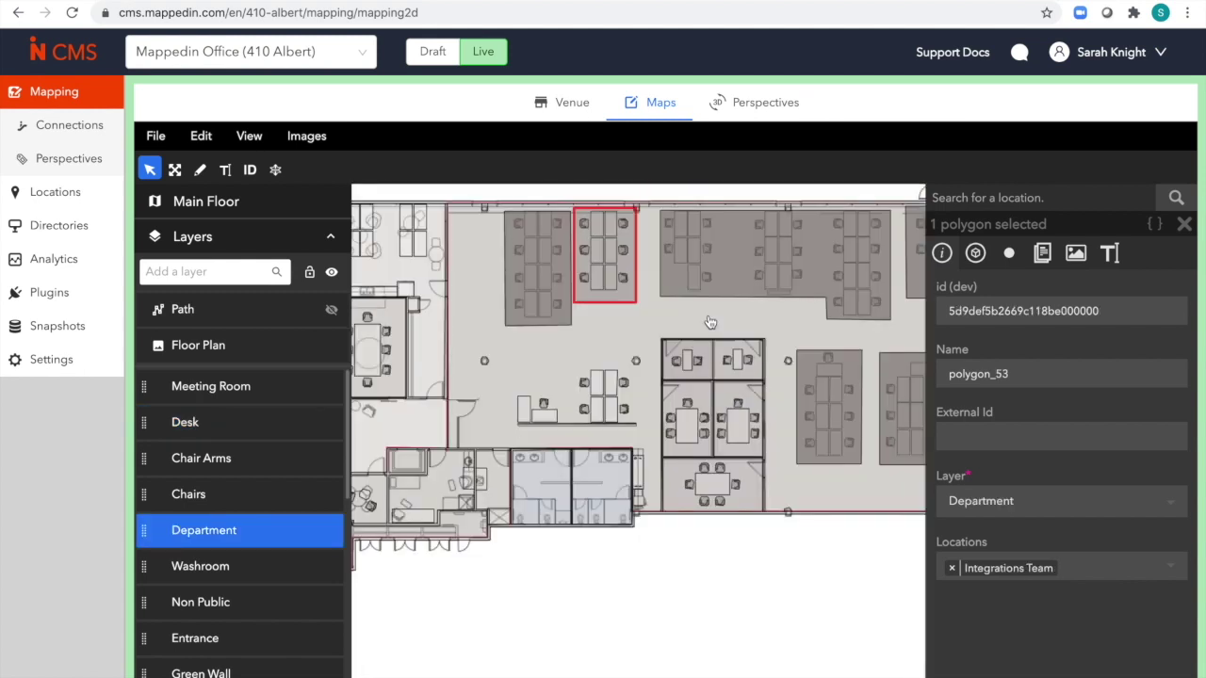
{"action": "left_click_drag", "start_coordinate": [818, 338], "coordinate": [673, 324]}
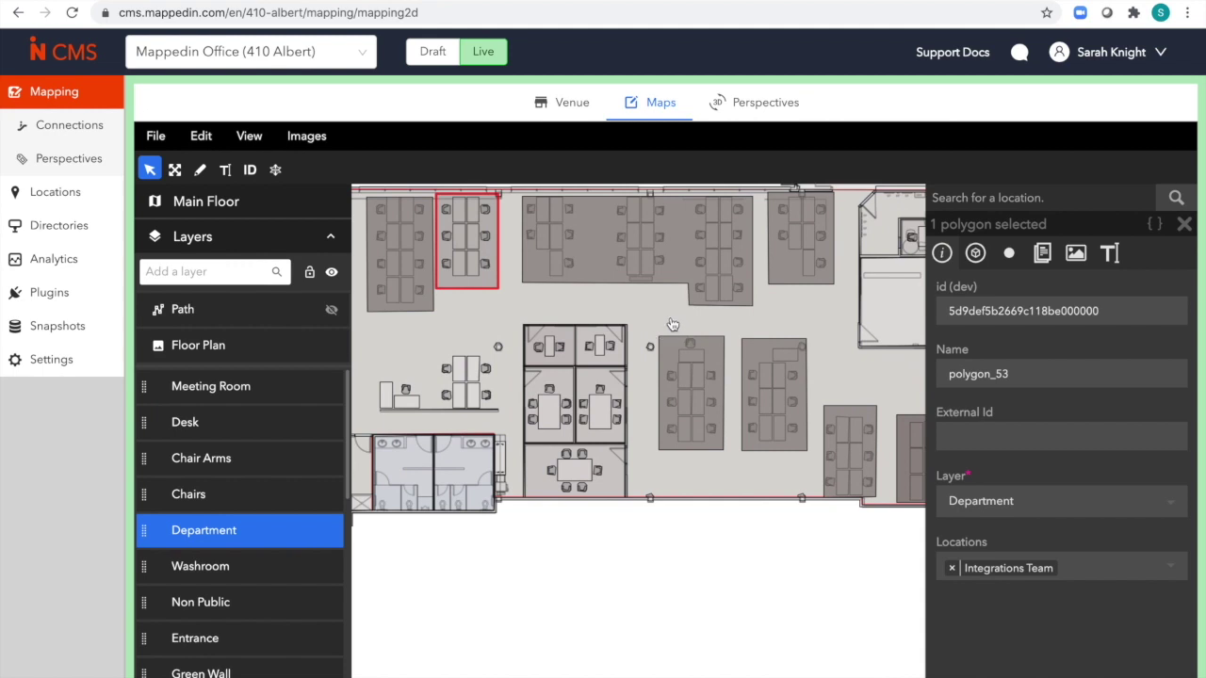
{"action": "scroll", "coordinate": [694, 381], "scroll_direction": "up", "scroll_amount": 3}
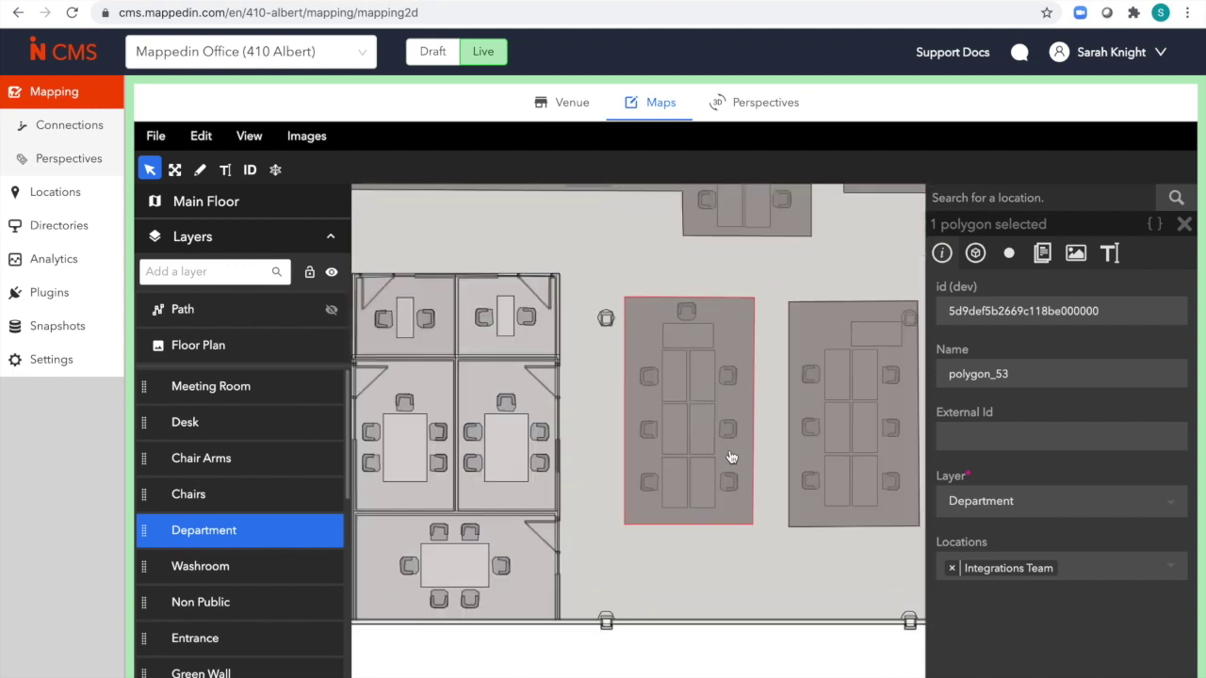
Save the map and switch the venue from the Live to the Draft version.
{"action": "left_click", "coordinate": [156, 137]}
{"action": "left_click", "coordinate": [171, 206]}
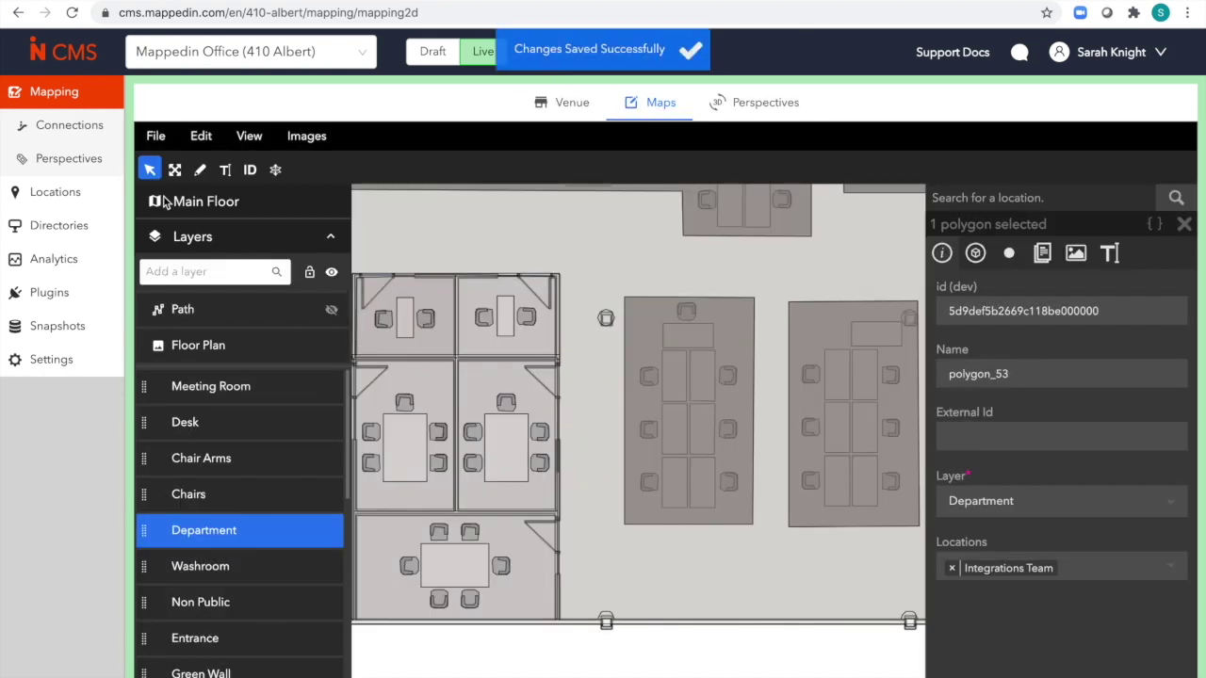
{"action": "left_click", "coordinate": [448, 57]}
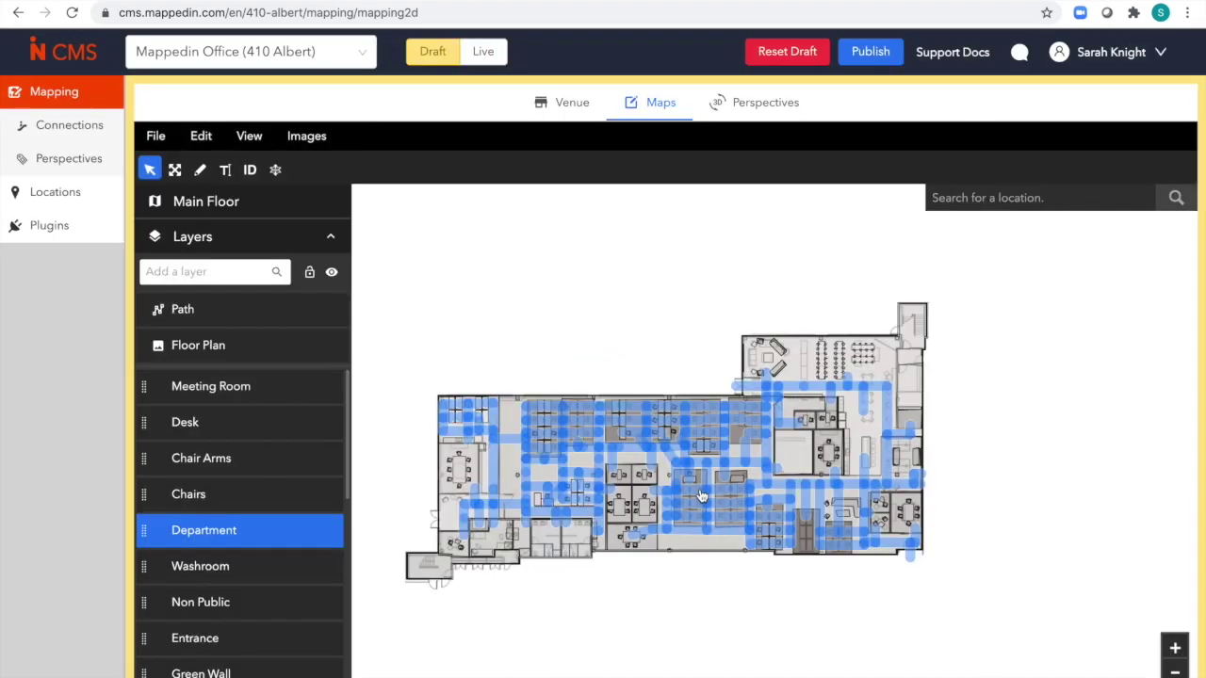
Hide the Path layer and extend the lower edge of the department area nearest the meeting rooms down toward the outer wall.
{"action": "left_click", "coordinate": [331, 309]}
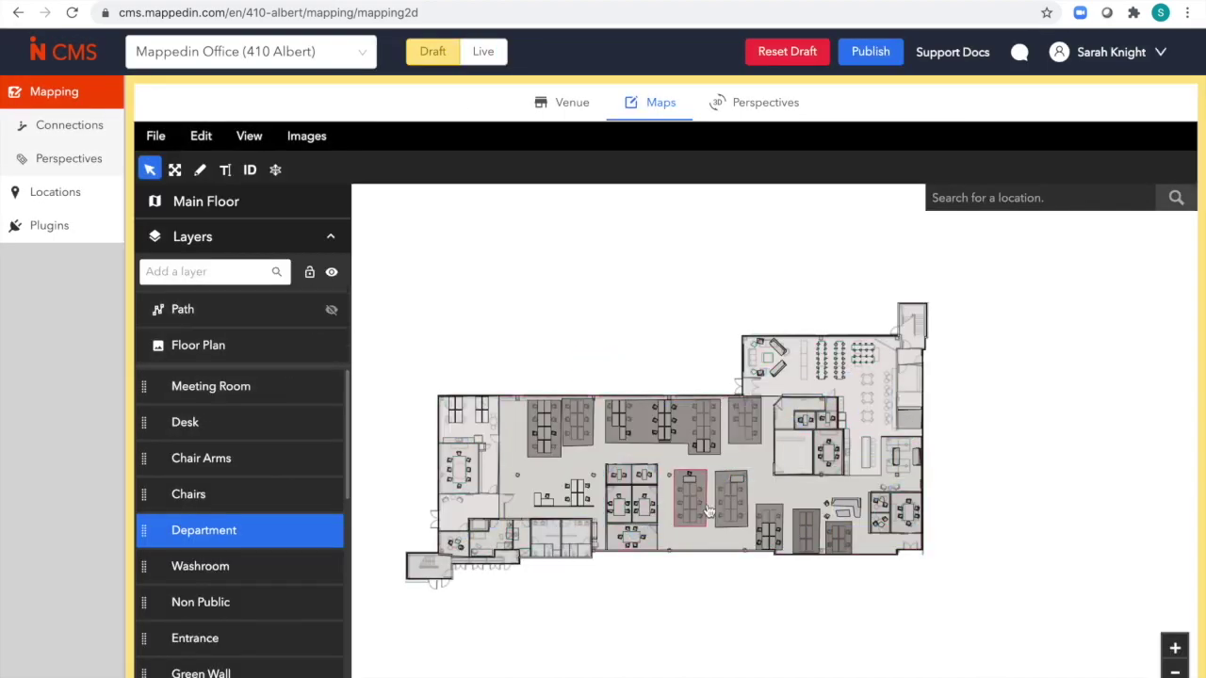
{"action": "scroll", "coordinate": [711, 517], "scroll_direction": "up", "scroll_amount": 5}
{"action": "scroll", "coordinate": [711, 517], "scroll_direction": "up", "scroll_amount": 3}
{"action": "scroll", "coordinate": [764, 442], "scroll_direction": "up", "scroll_amount": 2}
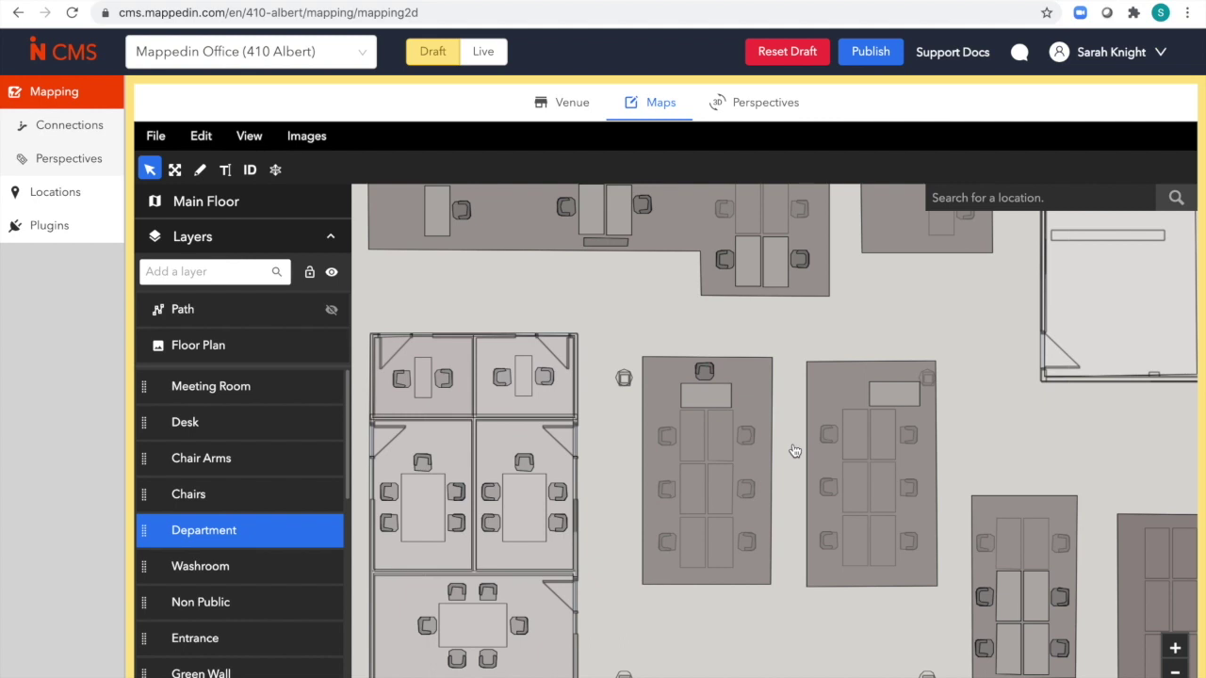
{"action": "left_click_drag", "start_coordinate": [796, 535], "coordinate": [743, 490]}
{"action": "left_click", "coordinate": [200, 169]}
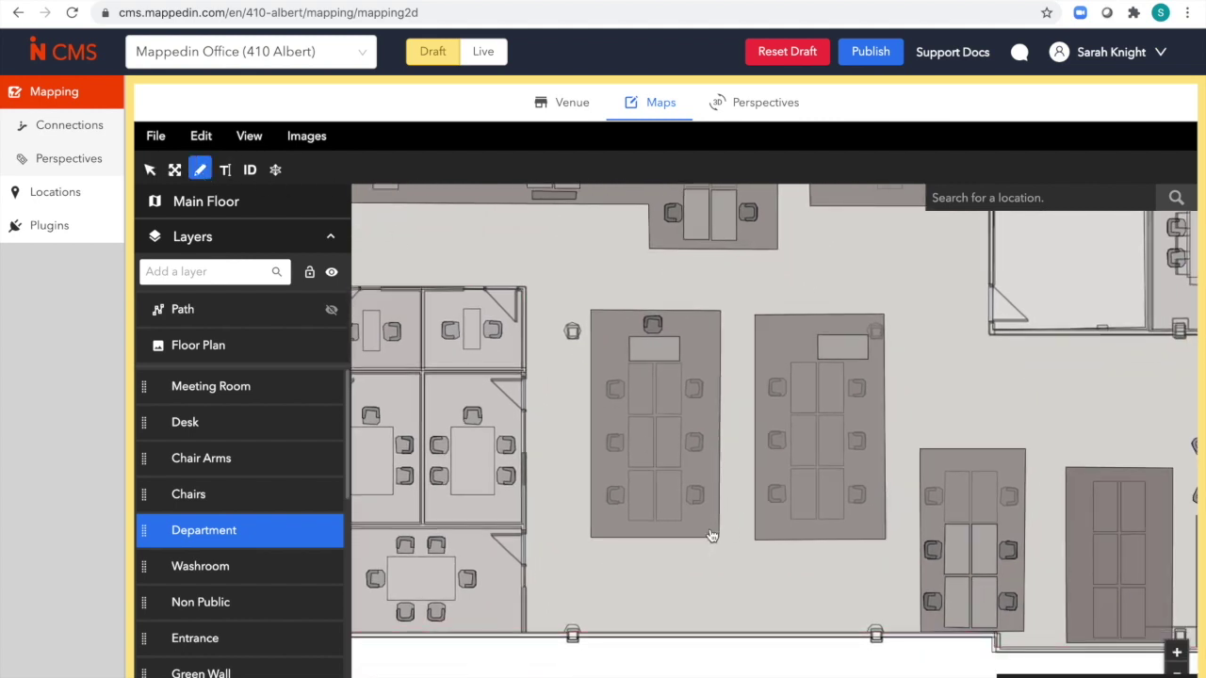
{"action": "left_click", "coordinate": [599, 536]}
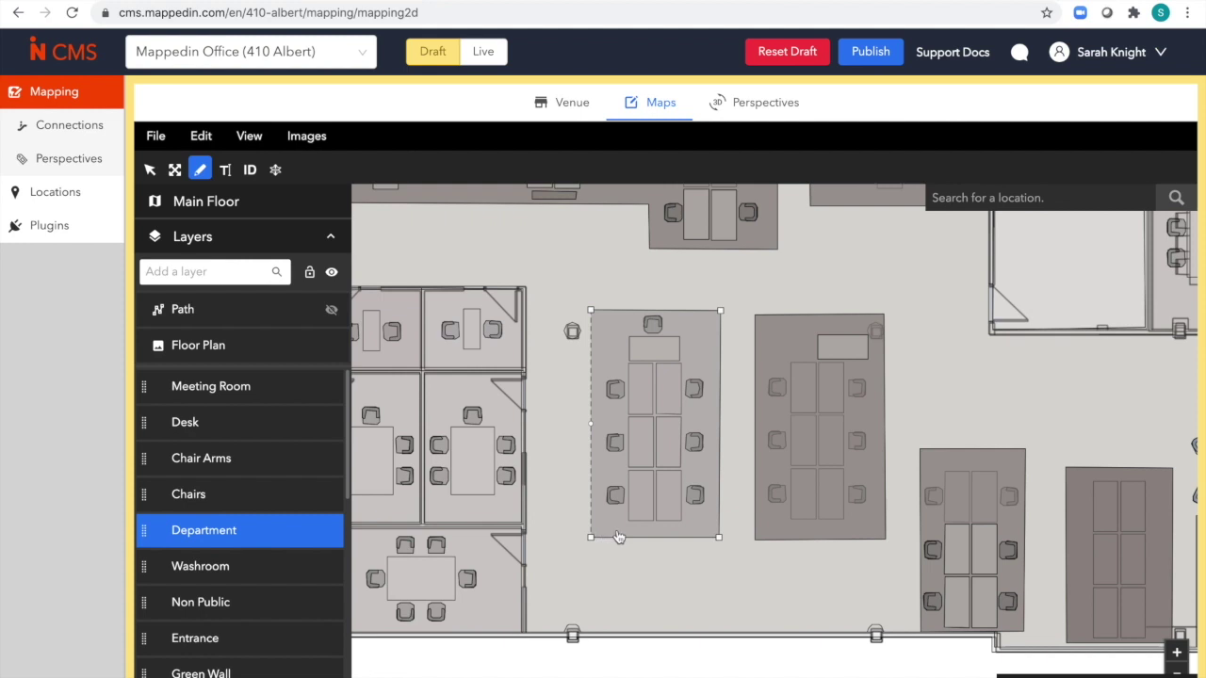
{"action": "left_click", "coordinate": [590, 538]}
{"action": "left_click", "coordinate": [720, 538], "text": "shift"}
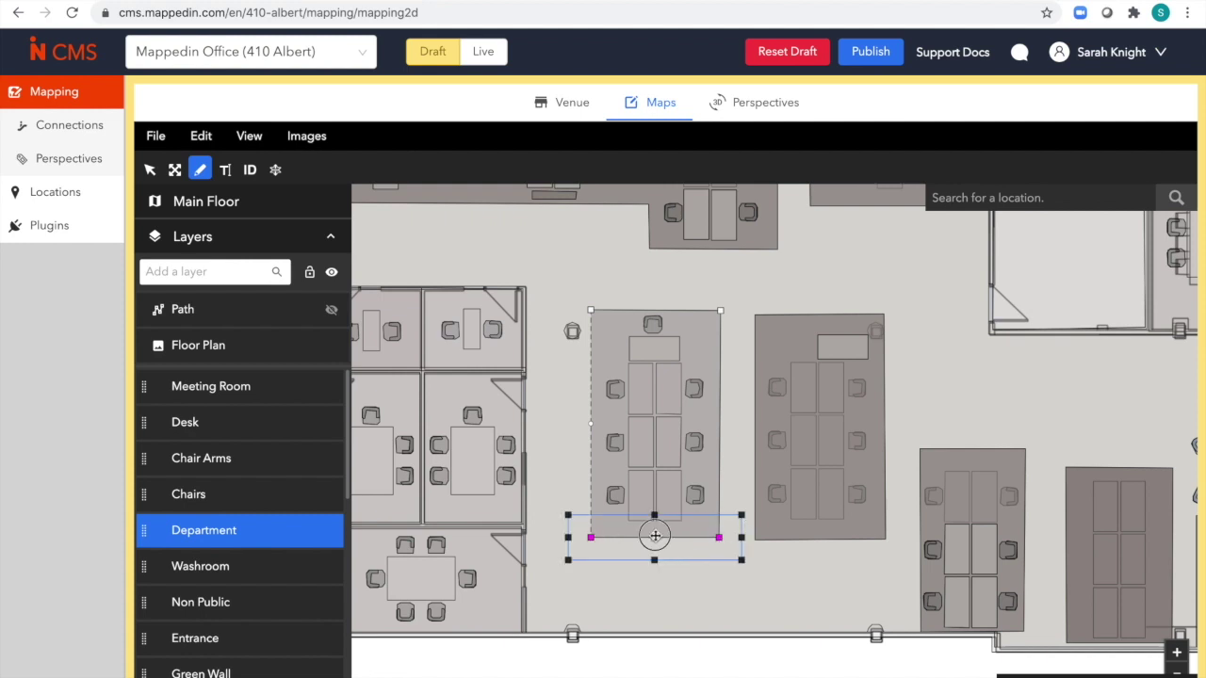
{"action": "left_click_drag", "start_coordinate": [655, 536], "coordinate": [655, 610]}
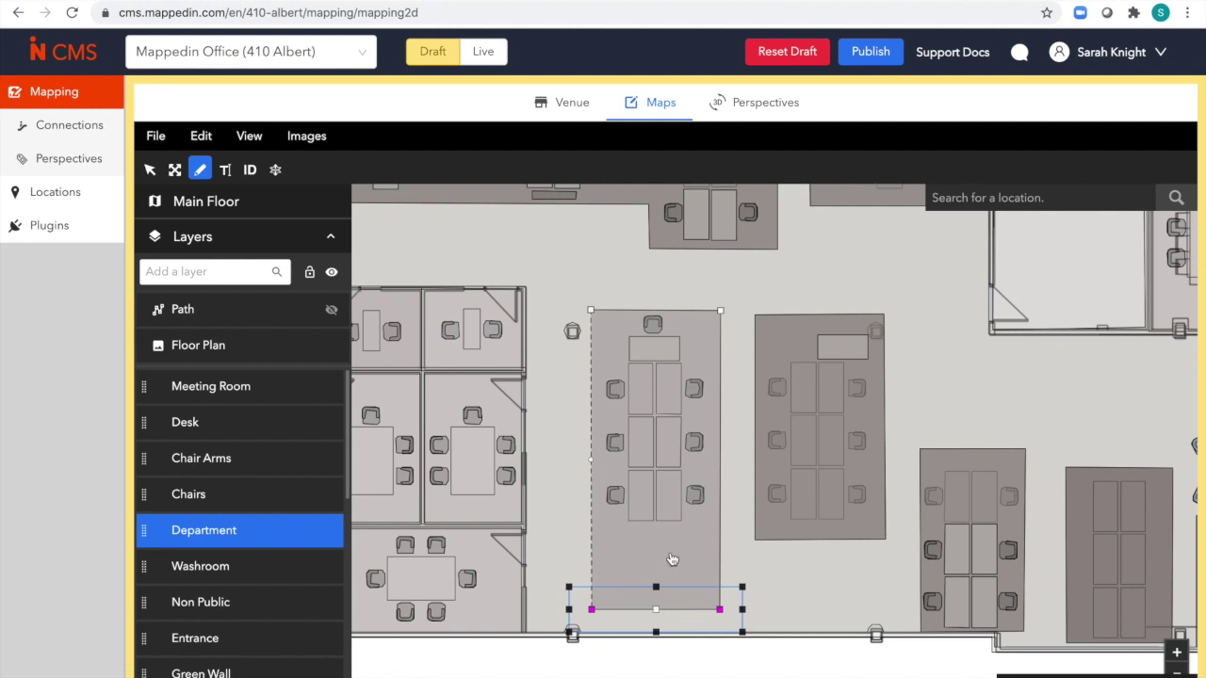
On the Desk layer, duplicate the two lowest desks of the extended department and place the copies directly below them.
{"action": "scroll", "coordinate": [673, 560], "scroll_direction": "up", "scroll_amount": 3}
{"action": "left_click", "coordinate": [179, 423]}
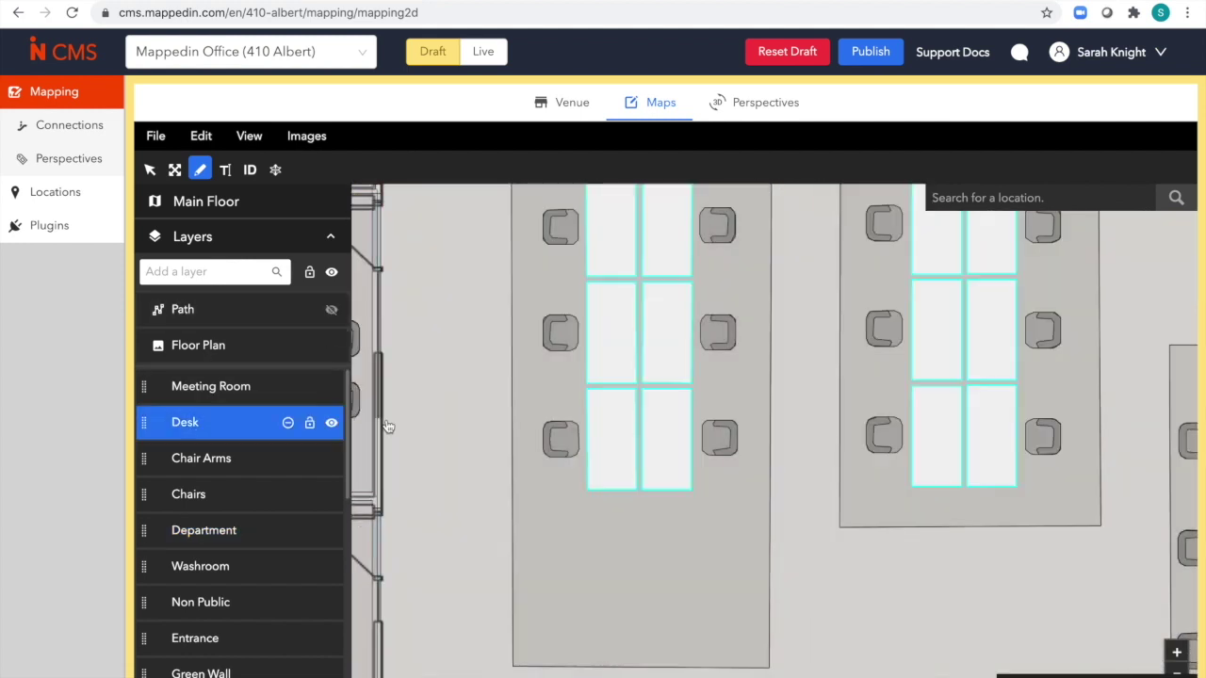
{"action": "left_click", "coordinate": [622, 446]}
{"action": "left_click", "coordinate": [665, 447], "text": "shift"}
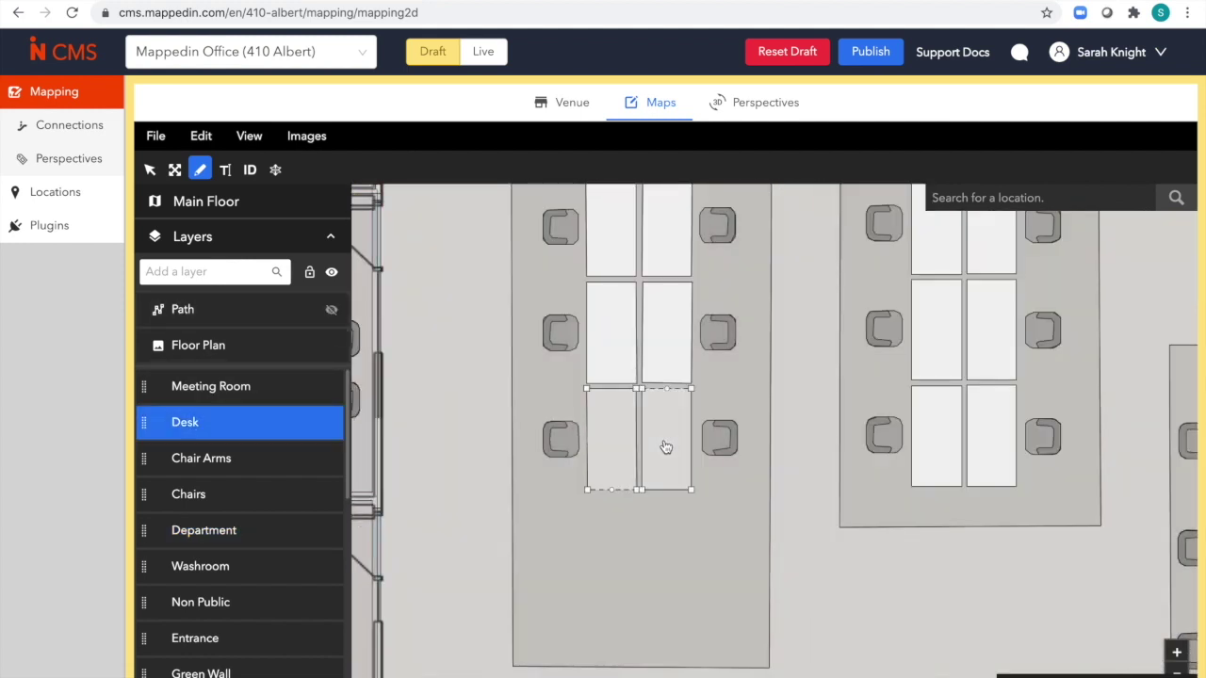
{"action": "key", "text": "ctrl+c"}
{"action": "key", "text": "ctrl+v"}
{"action": "left_click_drag", "start_coordinate": [743, 503], "coordinate": [667, 529]}
On the Chairs and Chair Arms layers, duplicate the two chairs beside the original lowest desk pair and place the copies beside the new desks.
{"action": "scroll", "coordinate": [668, 575], "scroll_direction": "up", "scroll_amount": 2}
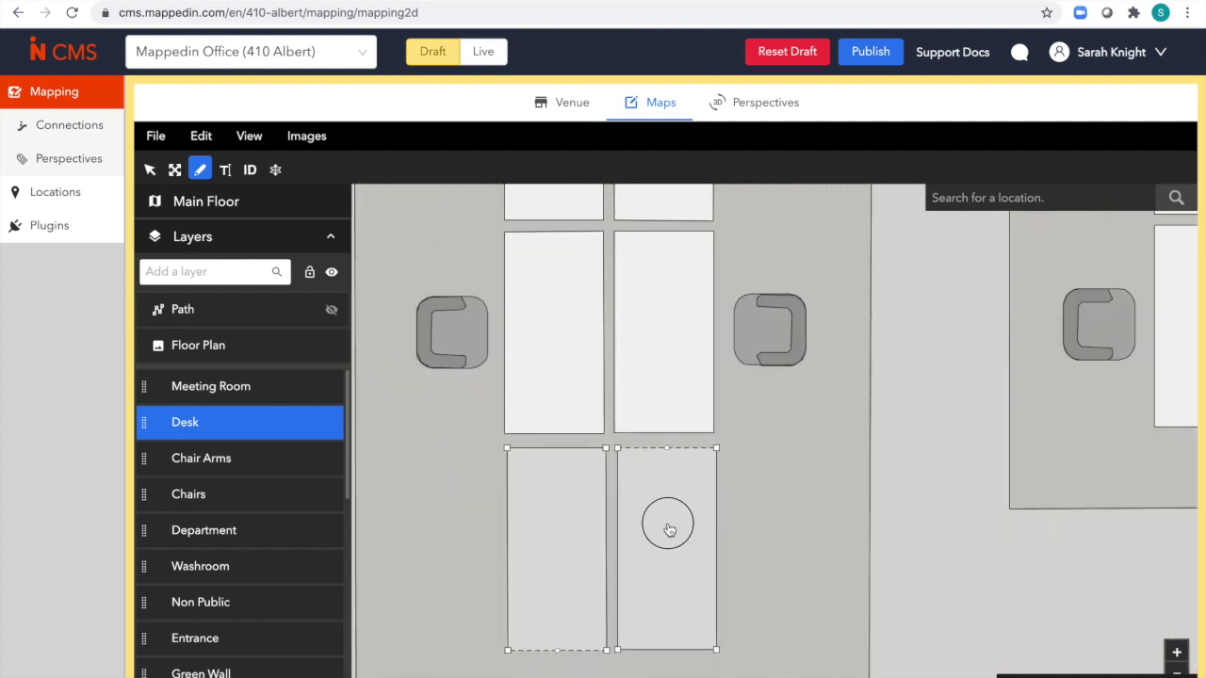
{"action": "left_click", "coordinate": [764, 334]}
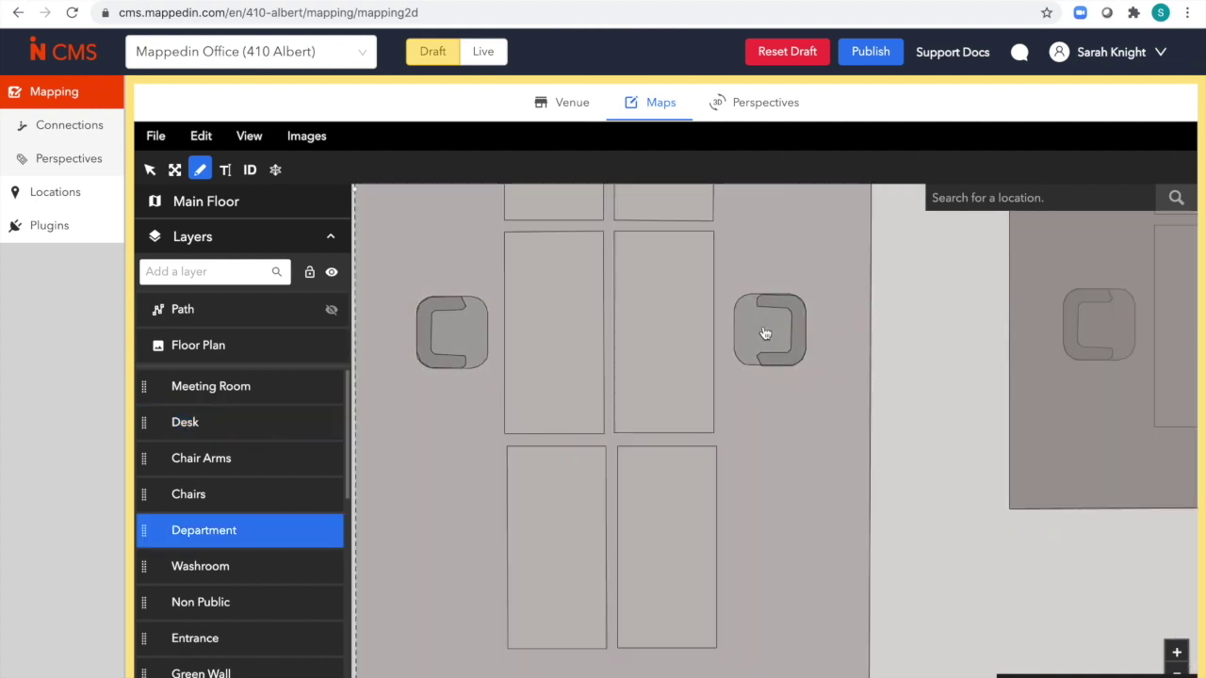
{"action": "left_click", "coordinate": [209, 480]}
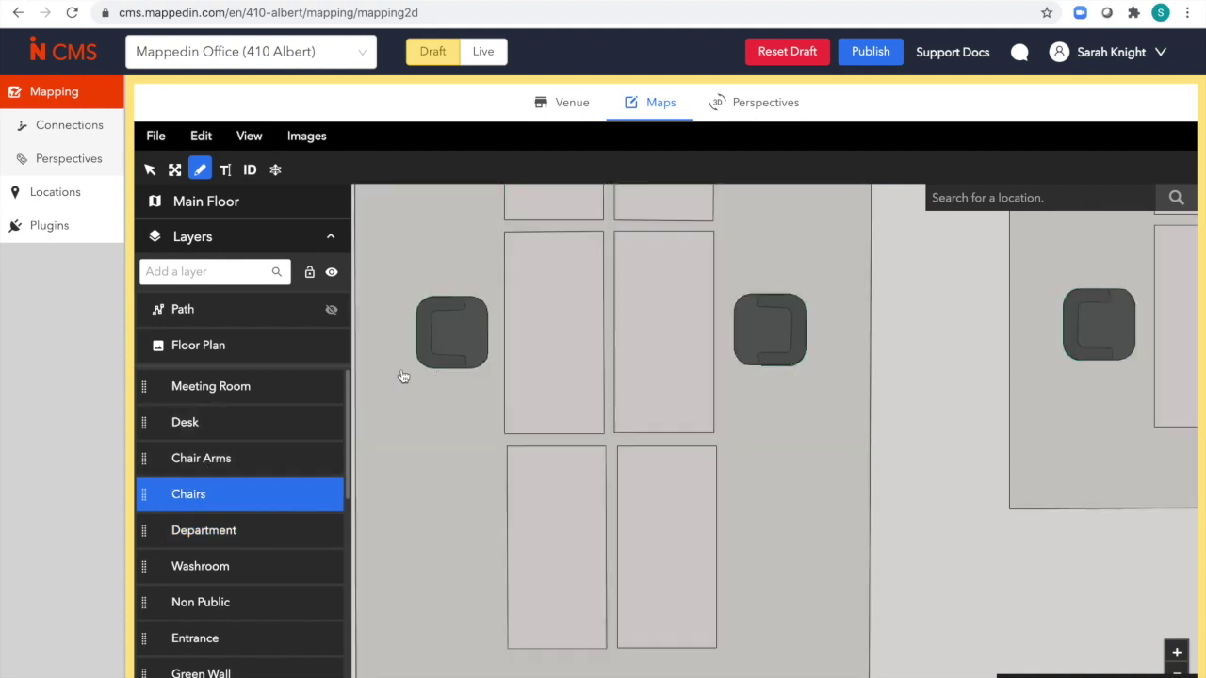
{"action": "left_click", "coordinate": [202, 465], "text": "shift"}
{"action": "left_click", "coordinate": [465, 345]}
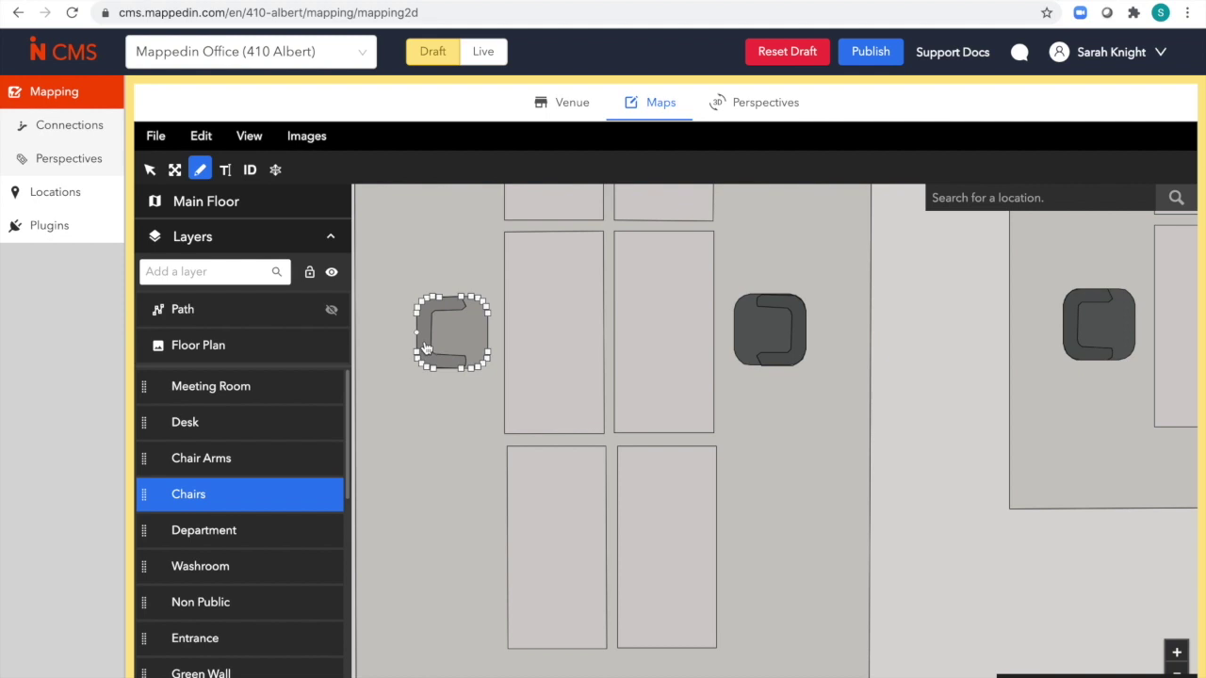
{"action": "left_click", "coordinate": [425, 348], "text": "shift"}
{"action": "left_click", "coordinate": [764, 331], "text": "shift"}
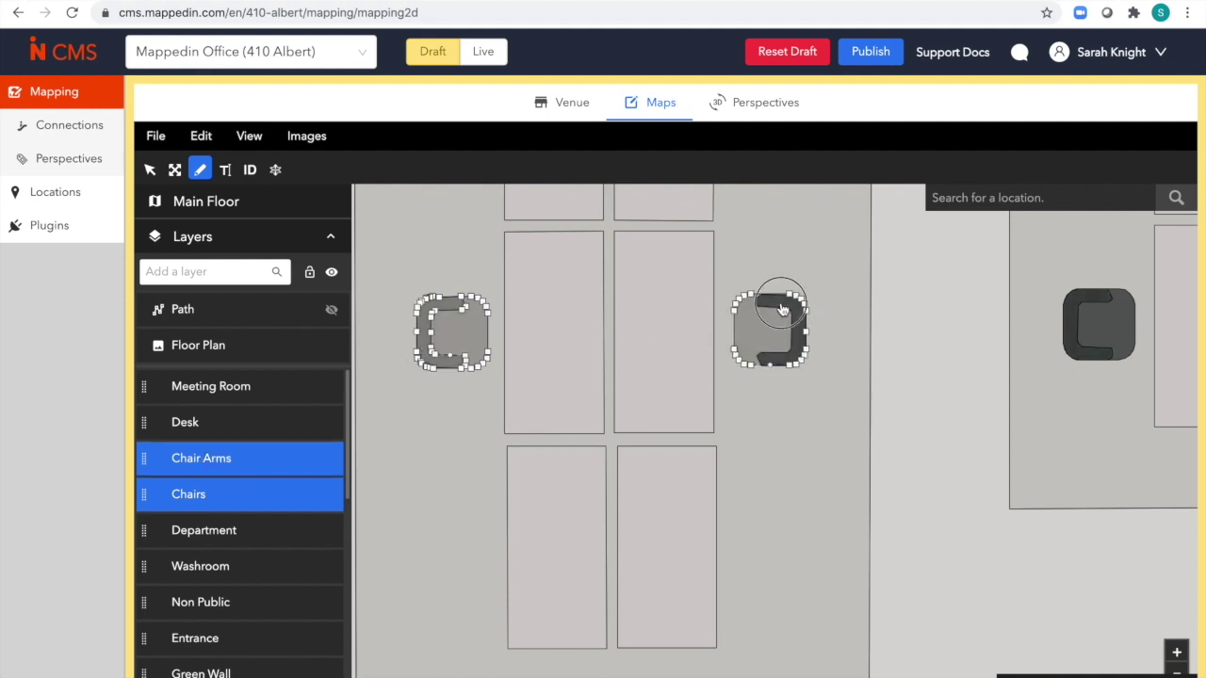
{"action": "left_click", "coordinate": [781, 310], "text": "shift"}
{"action": "key", "text": "ctrl+c"}
{"action": "key", "text": "ctrl+v"}
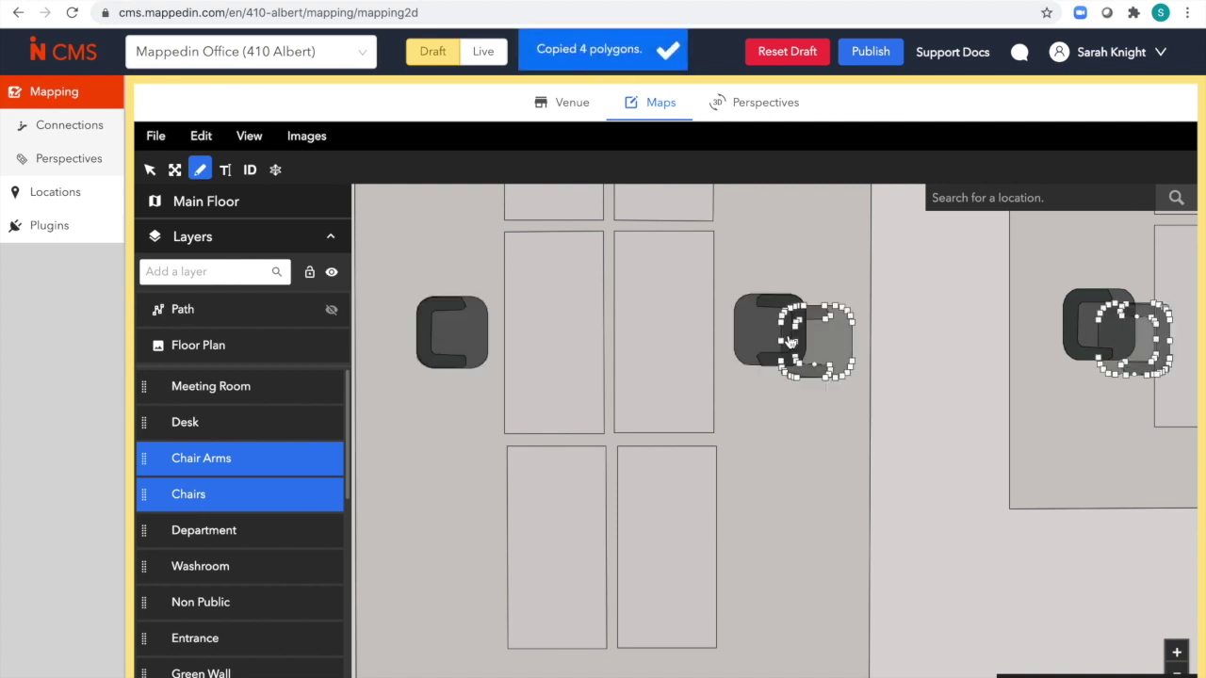
{"action": "left_click_drag", "start_coordinate": [821, 368], "coordinate": [457, 549]}
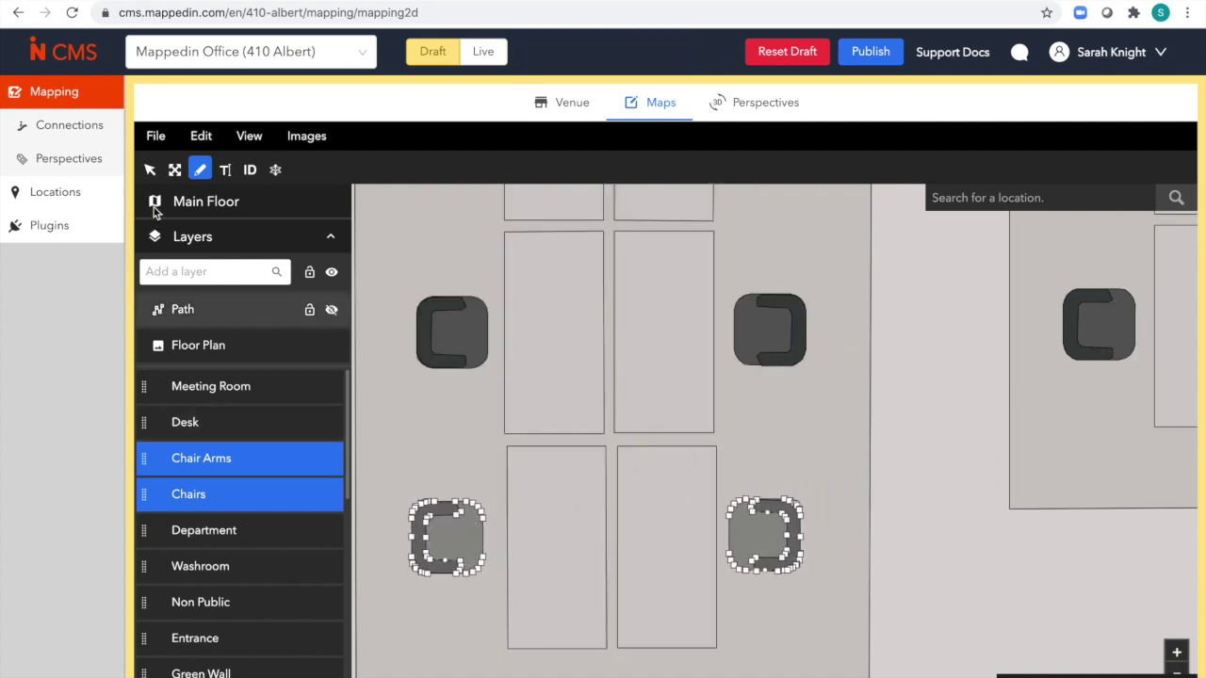
On the Desk layer, assign an employee's location to the right-hand new desk.
{"action": "left_click", "coordinate": [150, 169]}
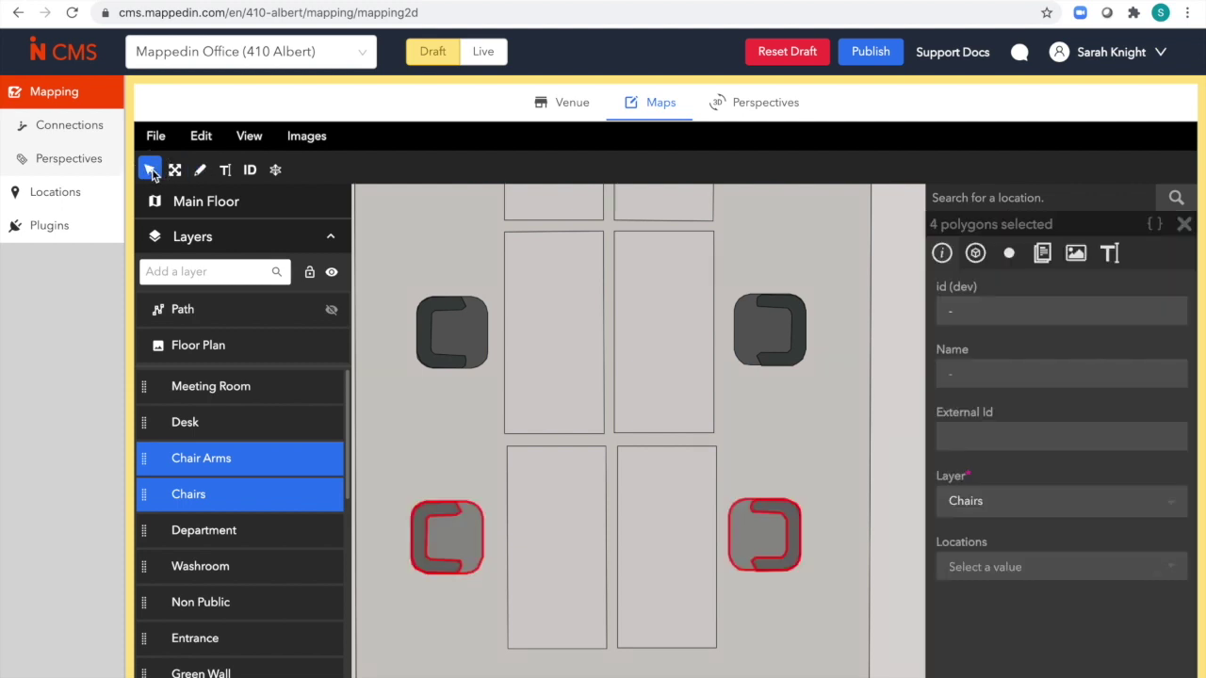
{"action": "left_click", "coordinate": [210, 428]}
{"action": "left_click", "coordinate": [669, 512]}
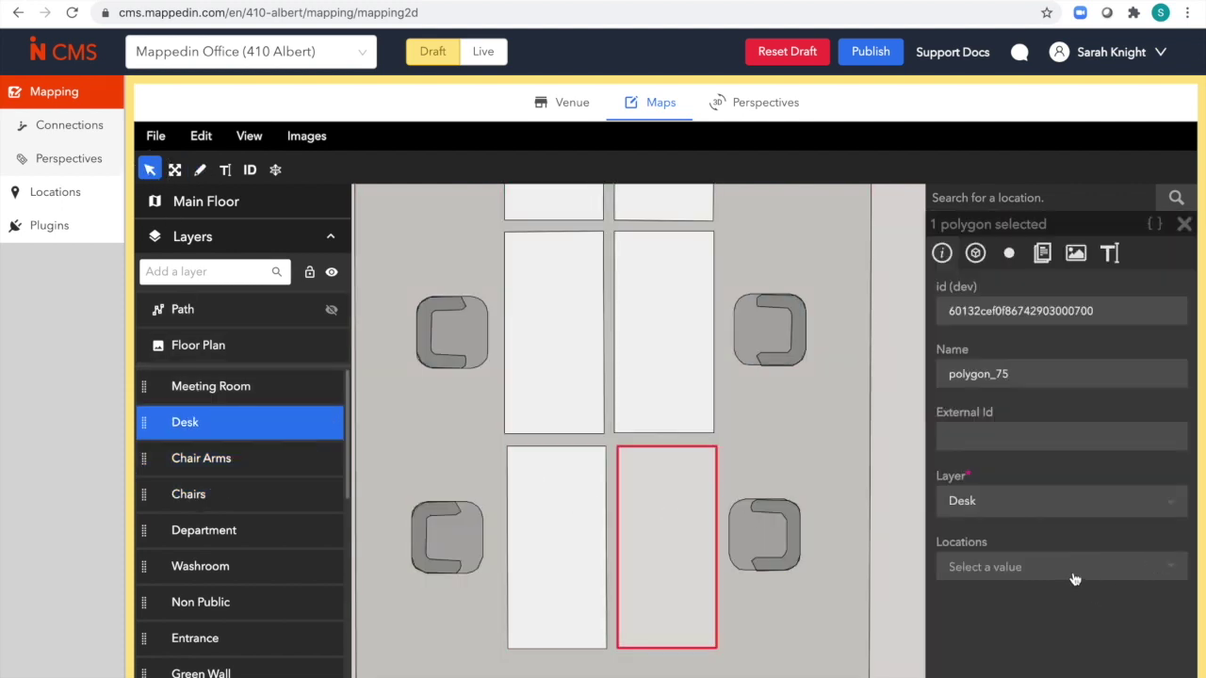
{"action": "left_click", "coordinate": [1074, 567]}
{"action": "left_click", "coordinate": [1044, 486]}
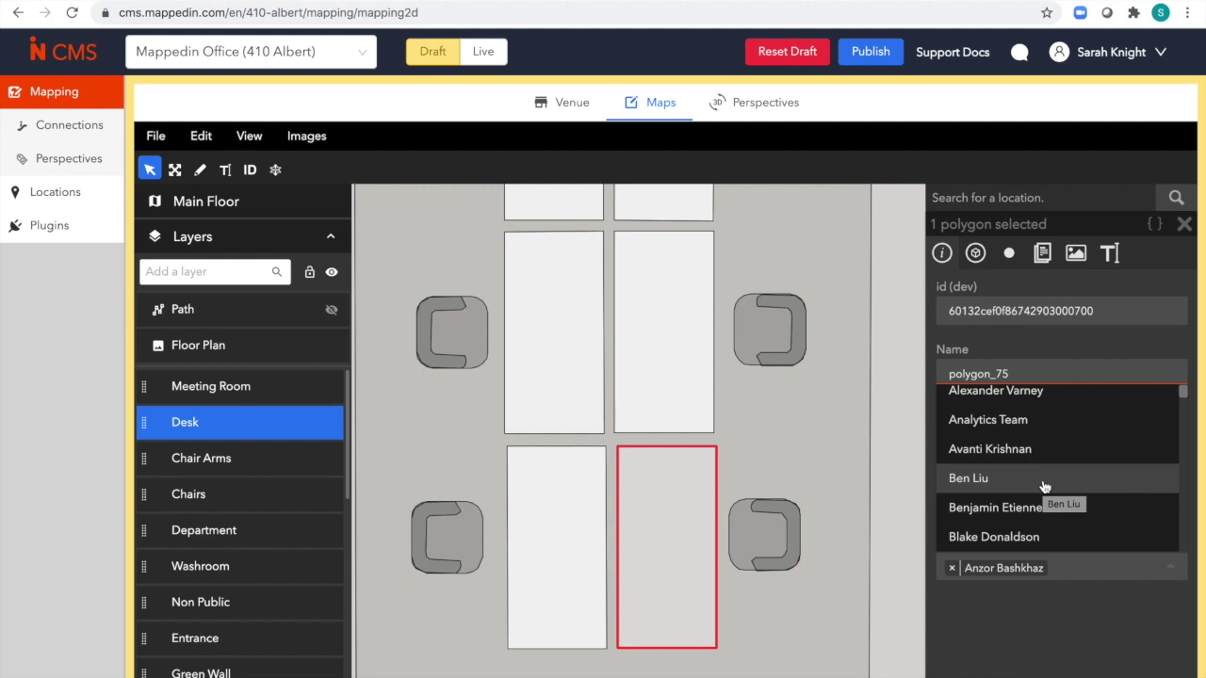
Assign a different employee's location to the left-hand new desk.
{"action": "left_click", "coordinate": [597, 568]}
{"action": "left_click", "coordinate": [1042, 568]}
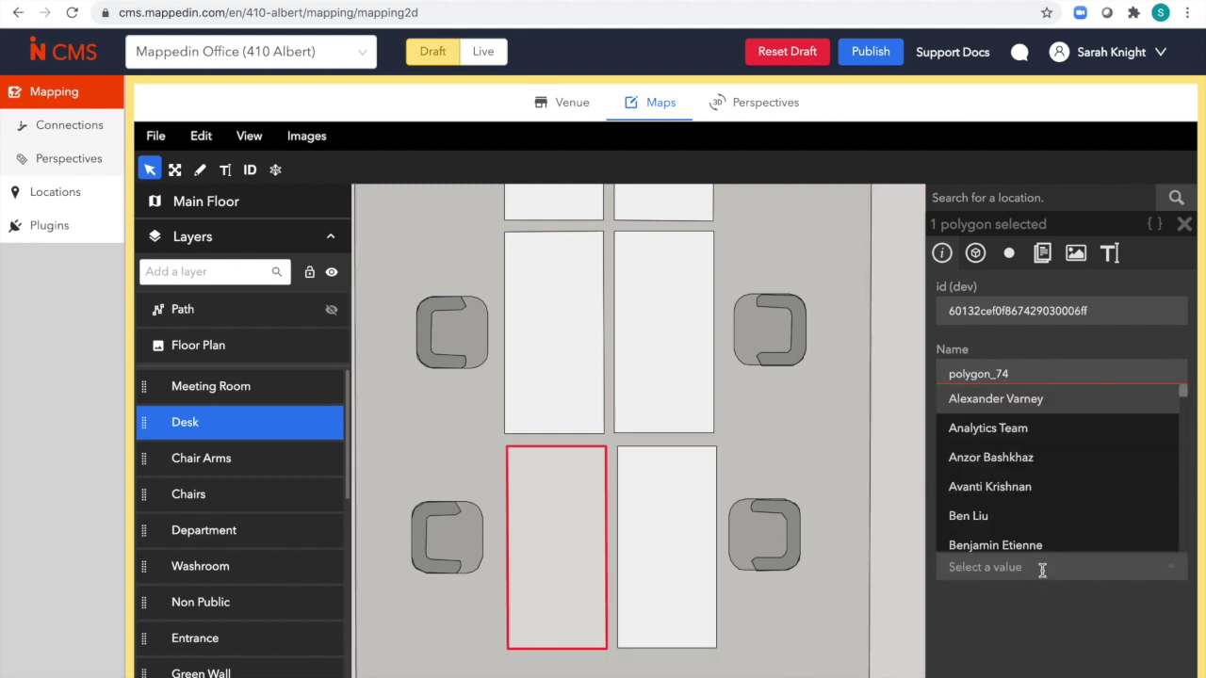
{"action": "scroll", "coordinate": [1050, 517], "scroll_direction": "down", "scroll_amount": 2}
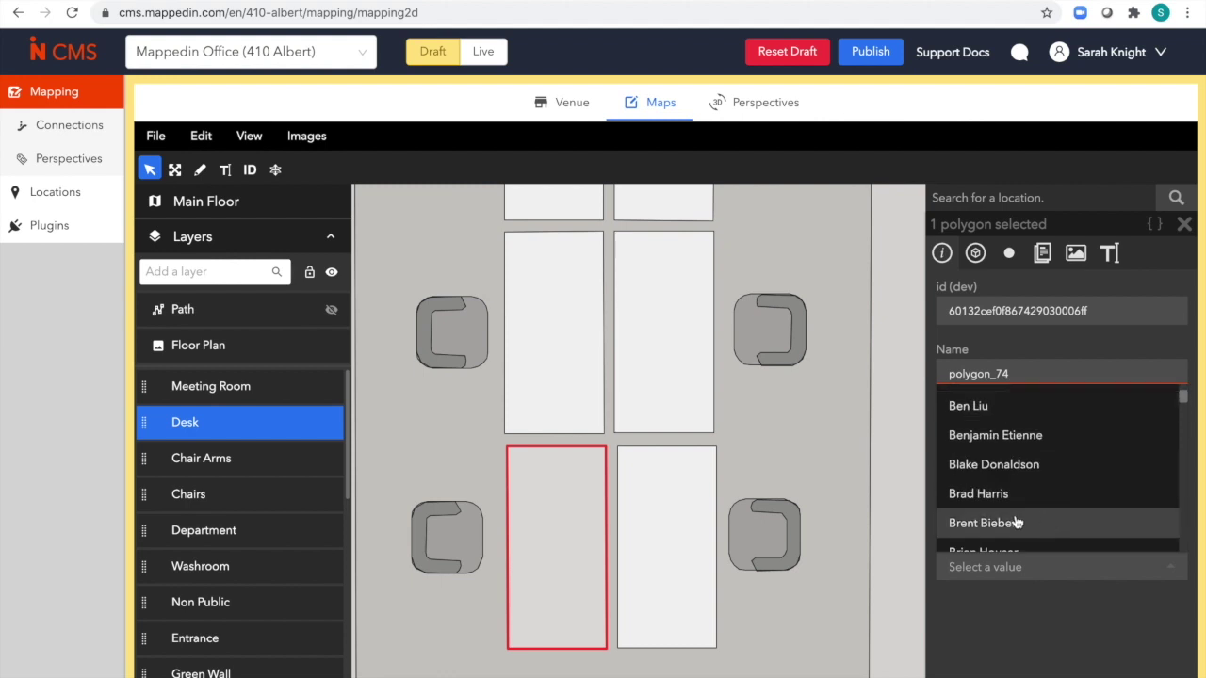
{"action": "left_click", "coordinate": [1017, 522]}
{"action": "left_click", "coordinate": [905, 544]}
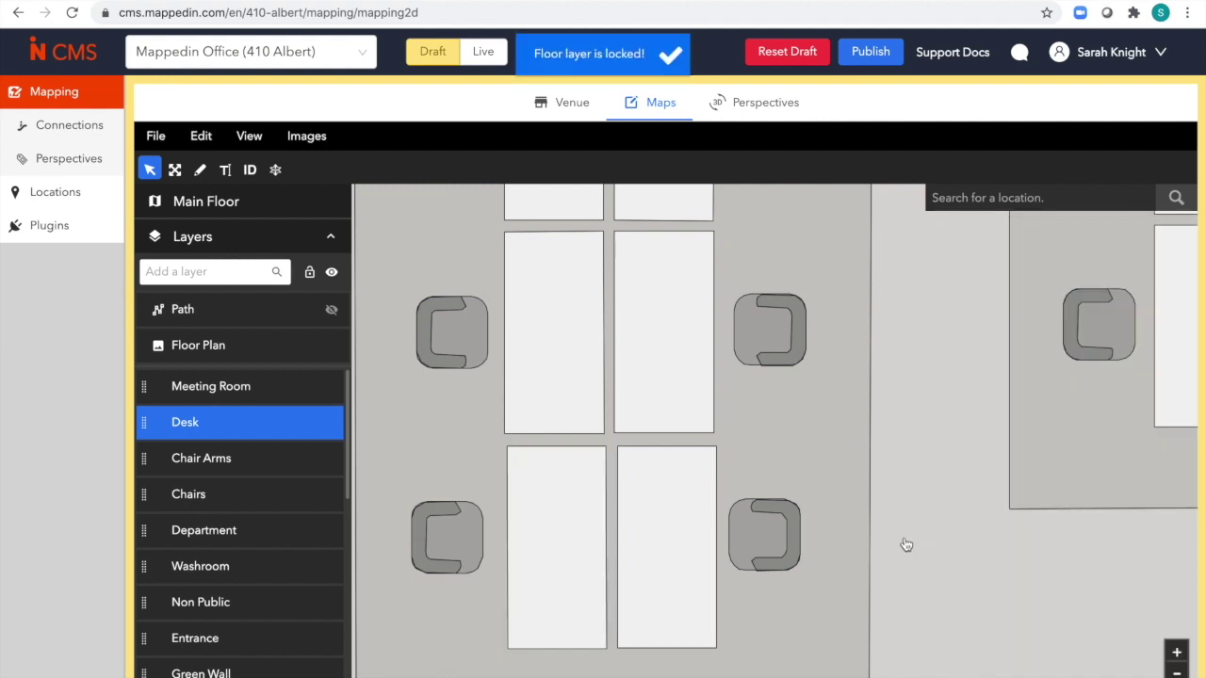
{"action": "left_click", "coordinate": [581, 550]}
Change the material color of the right-hand new desk to red.
{"action": "left_click", "coordinate": [668, 554]}
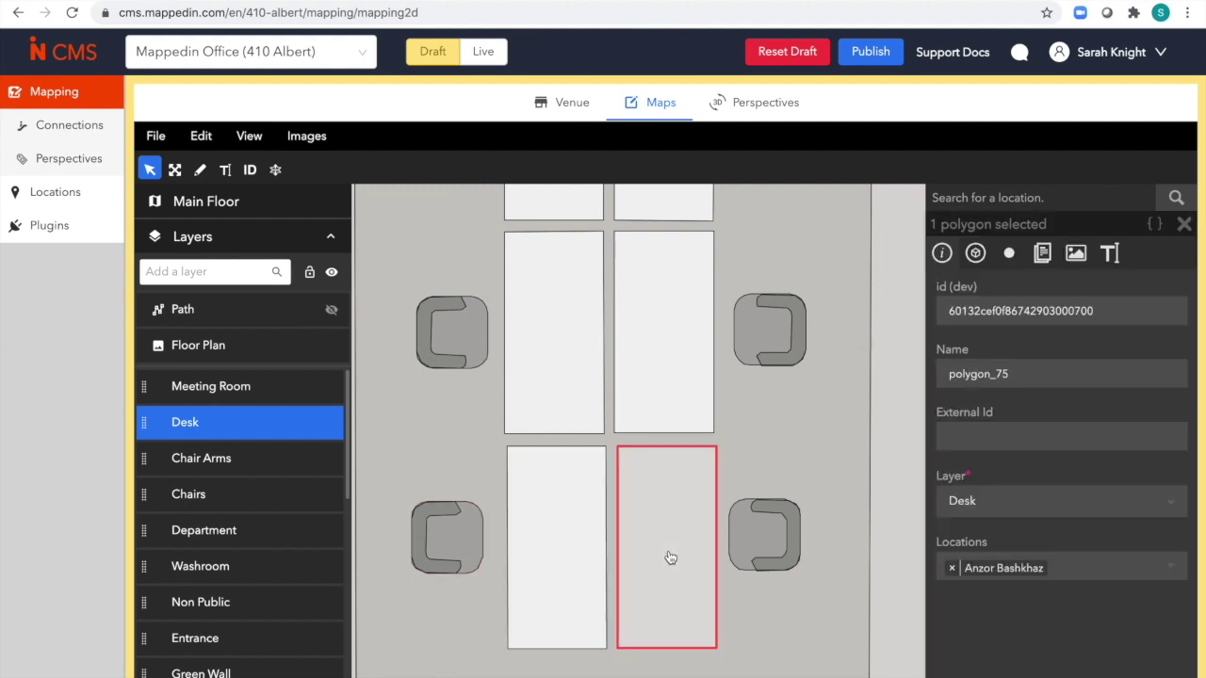
{"action": "left_click", "coordinate": [1009, 255]}
{"action": "left_click", "coordinate": [948, 368]}
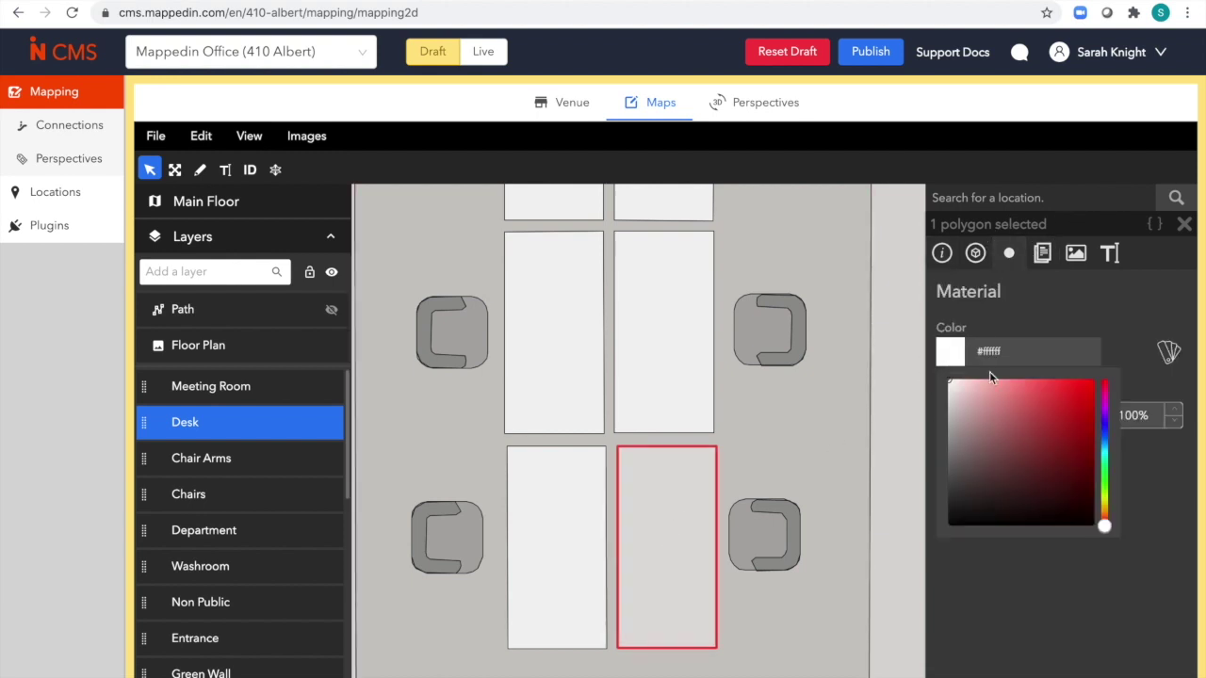
{"action": "left_click", "coordinate": [1085, 404]}
Change the material color of the left-hand new desk to blue, #1a34e6.
{"action": "left_click", "coordinate": [566, 511]}
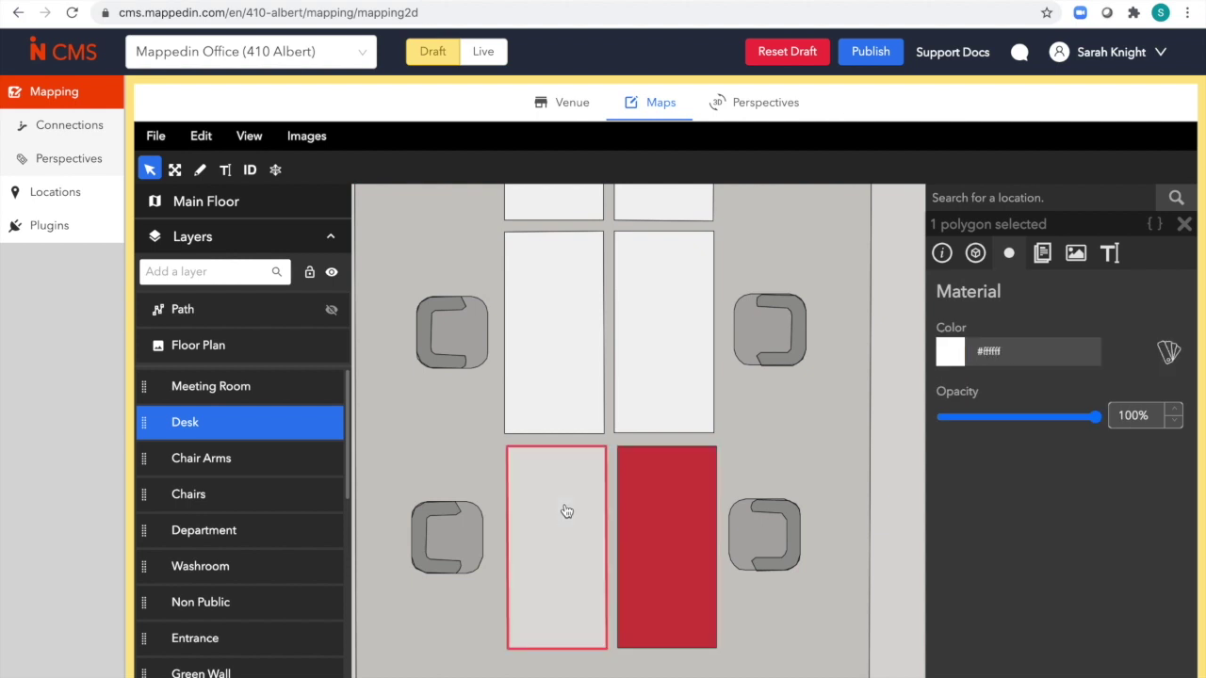
{"action": "left_click", "coordinate": [951, 358]}
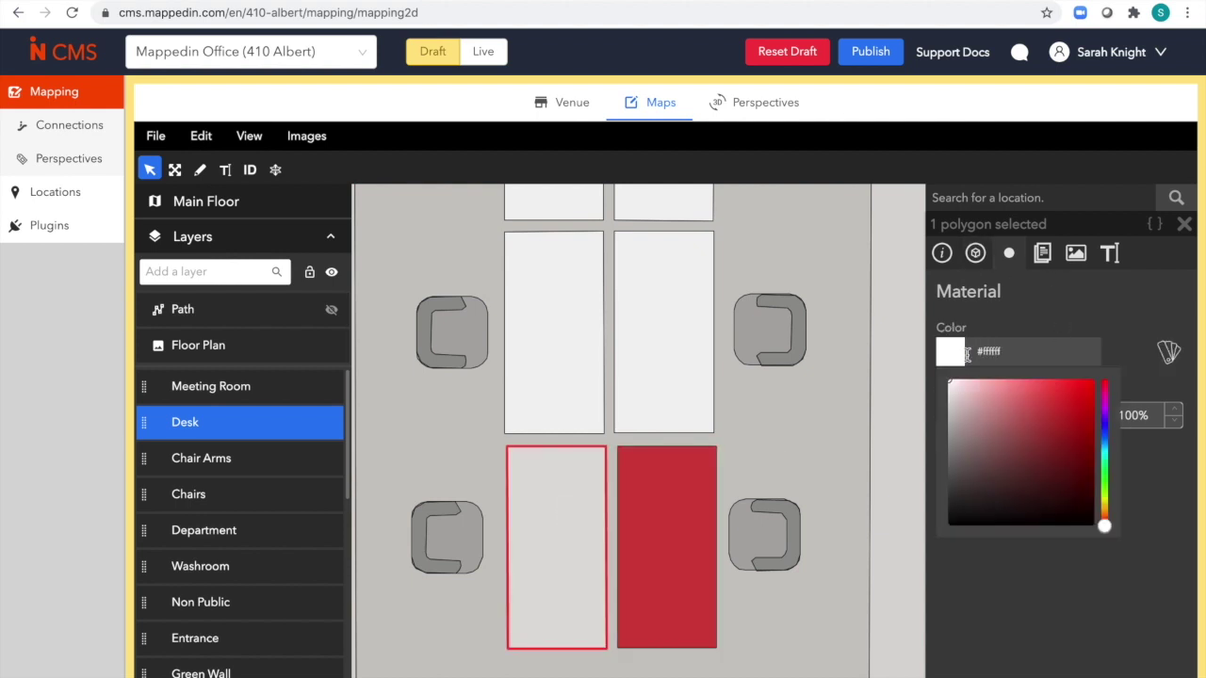
{"action": "left_click", "coordinate": [1108, 438]}
{"action": "left_click", "coordinate": [1081, 400]}
{"action": "left_click", "coordinate": [910, 425]}
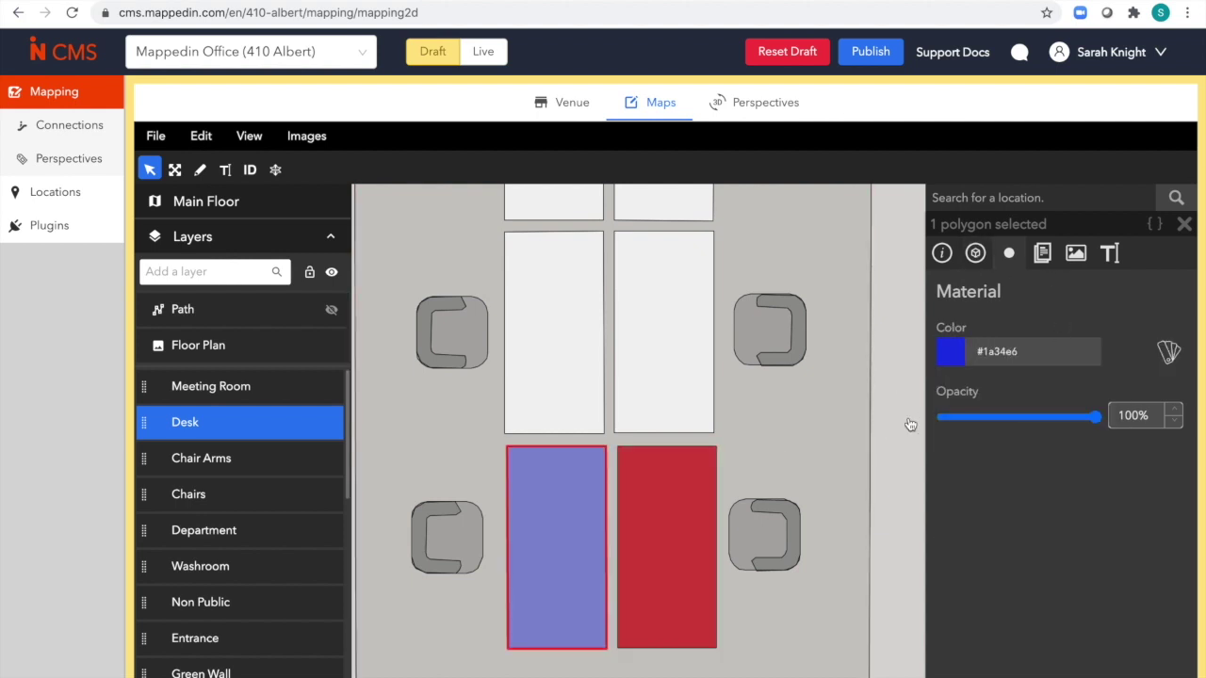
{"action": "left_click", "coordinate": [766, 424]}
On the Meeting Room layer, merge the two small adjoining rooms at the top of the meeting room block into one polygon.
{"action": "scroll", "coordinate": [767, 424], "scroll_direction": "down", "scroll_amount": 3}
{"action": "scroll", "coordinate": [632, 255], "scroll_direction": "up", "scroll_amount": 2}
{"action": "left_click_drag", "start_coordinate": [744, 339], "coordinate": [869, 431]}
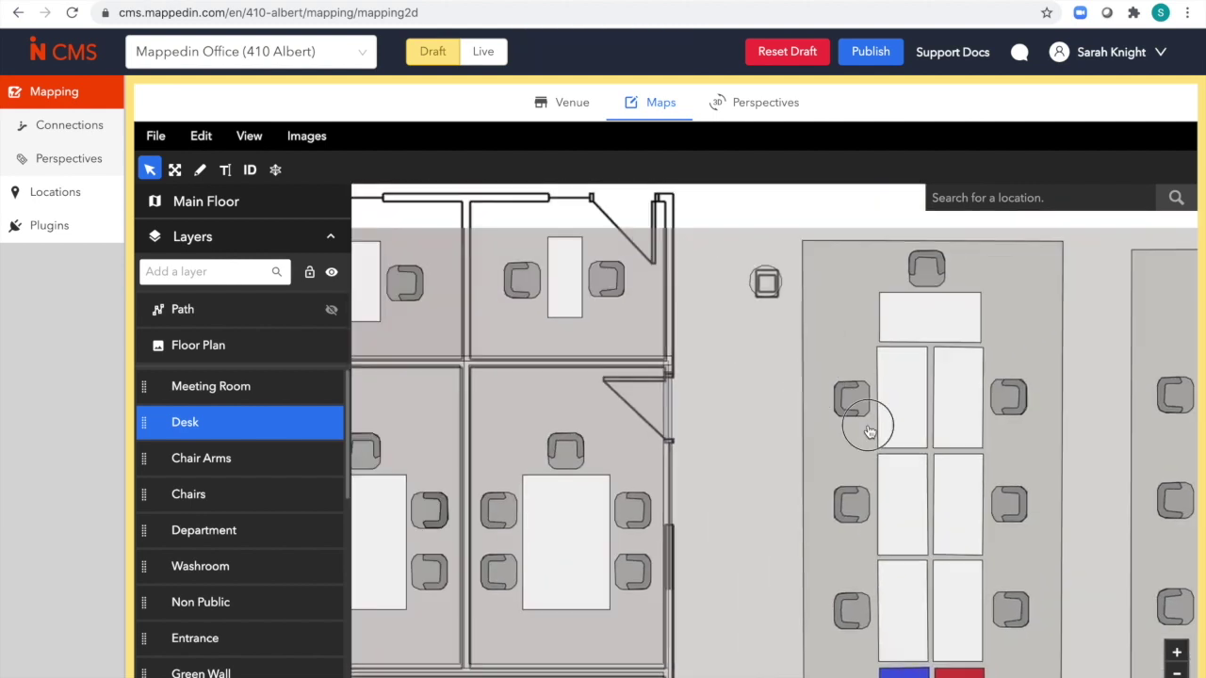
{"action": "scroll", "coordinate": [985, 493], "scroll_direction": "down", "scroll_amount": 2}
{"action": "scroll", "coordinate": [678, 458], "scroll_direction": "up", "scroll_amount": 3}
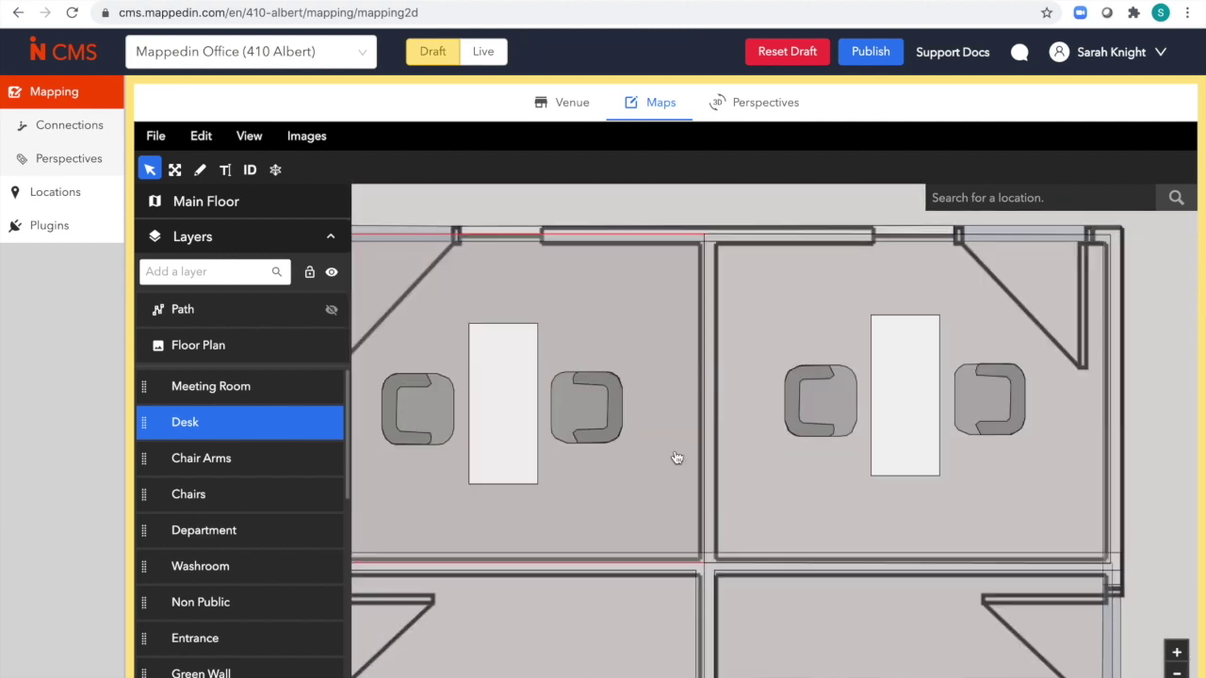
{"action": "scroll", "coordinate": [677, 458], "scroll_direction": "down", "scroll_amount": 3}
{"action": "scroll", "coordinate": [675, 462], "scroll_direction": "up", "scroll_amount": 2}
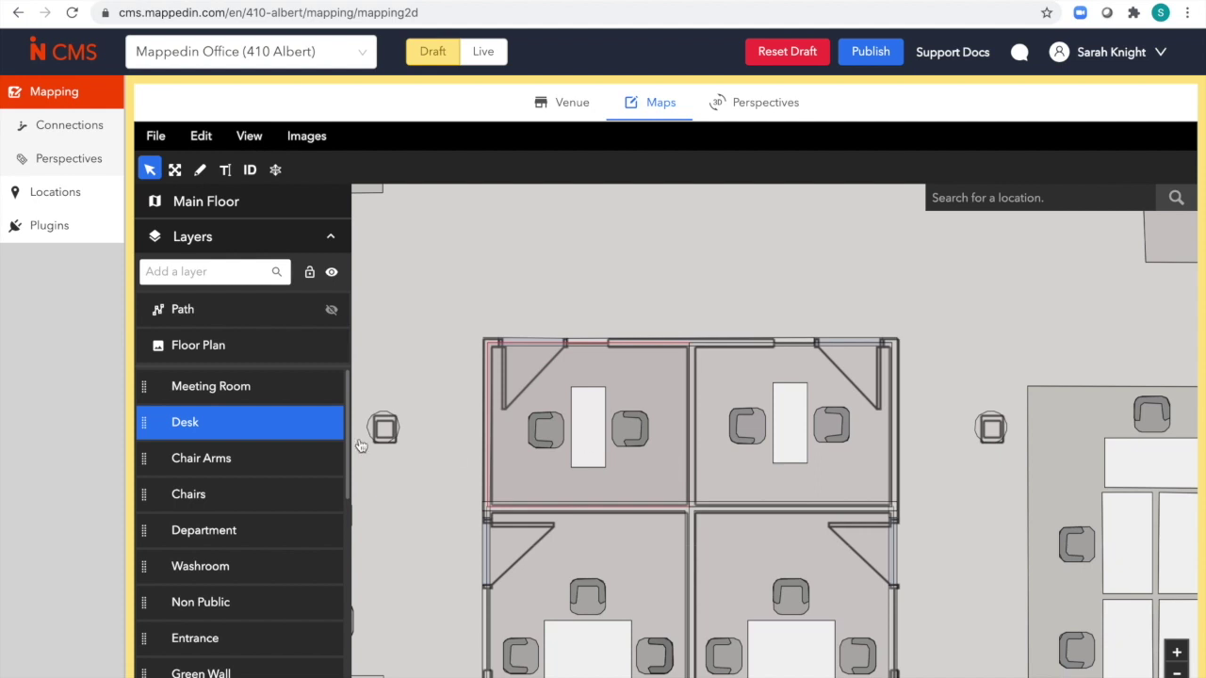
{"action": "left_click", "coordinate": [251, 386]}
{"action": "left_click", "coordinate": [674, 475]}
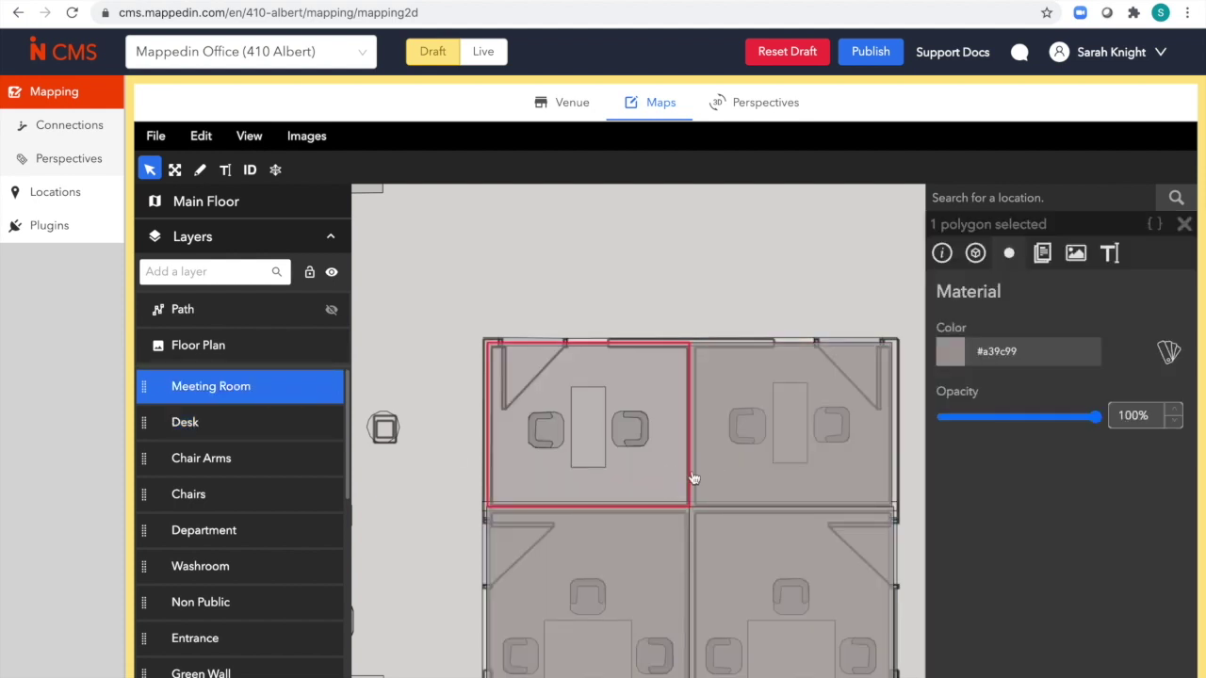
{"action": "left_click", "coordinate": [741, 478], "text": "shift"}
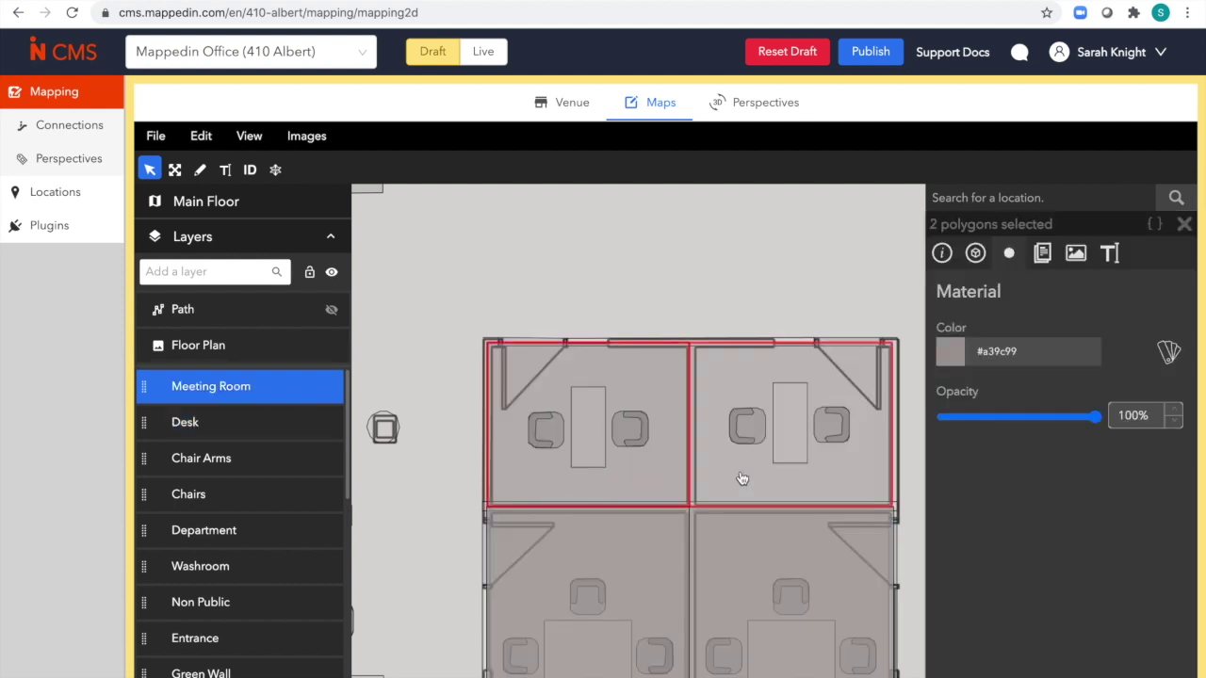
{"action": "left_click", "coordinate": [200, 169]}
{"action": "left_click", "coordinate": [203, 137]}
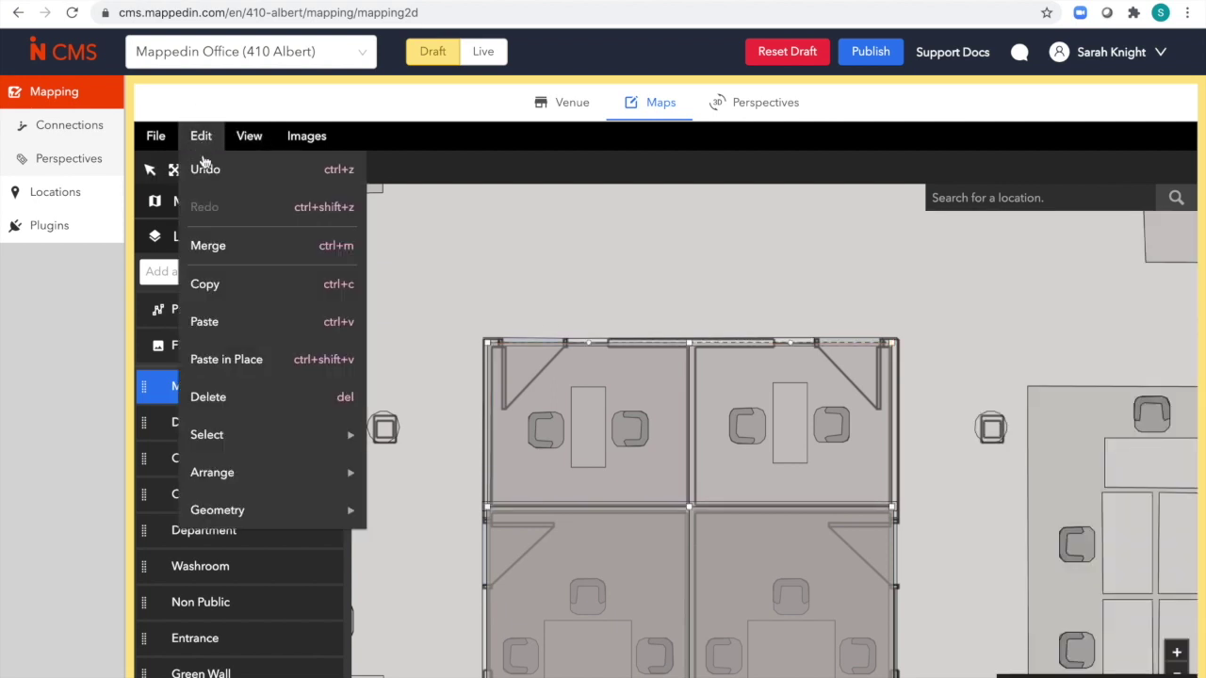
{"action": "left_click", "coordinate": [213, 246]}
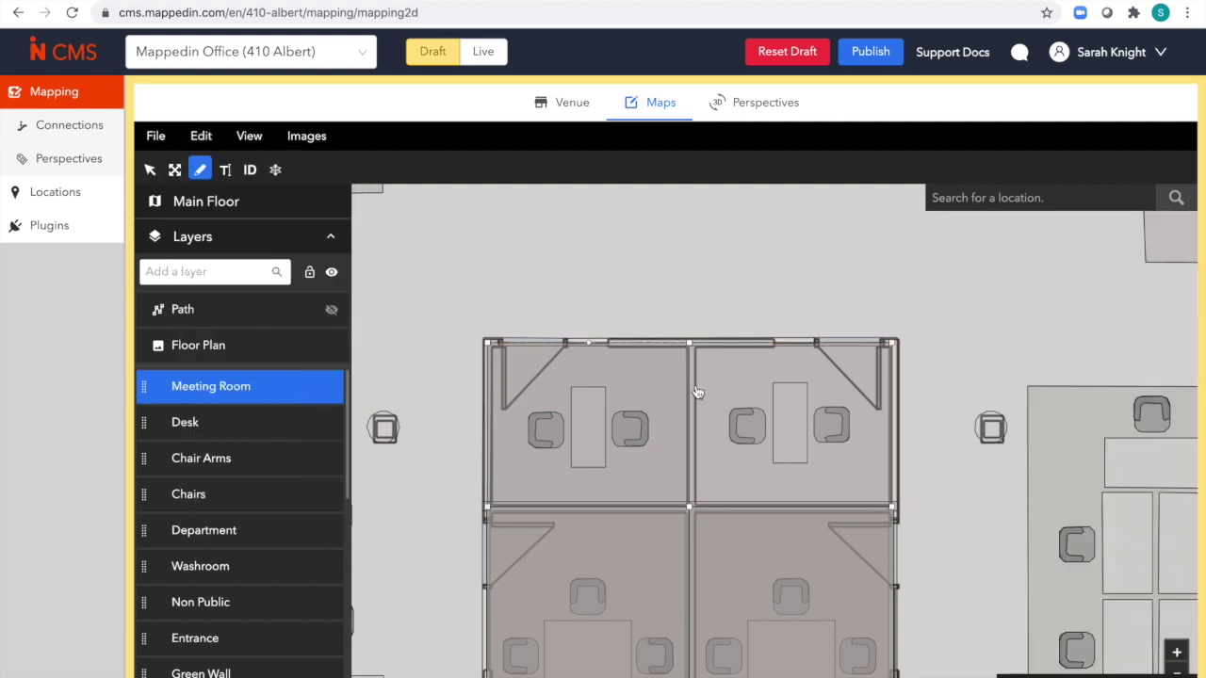
{"action": "left_click", "coordinate": [150, 169]}
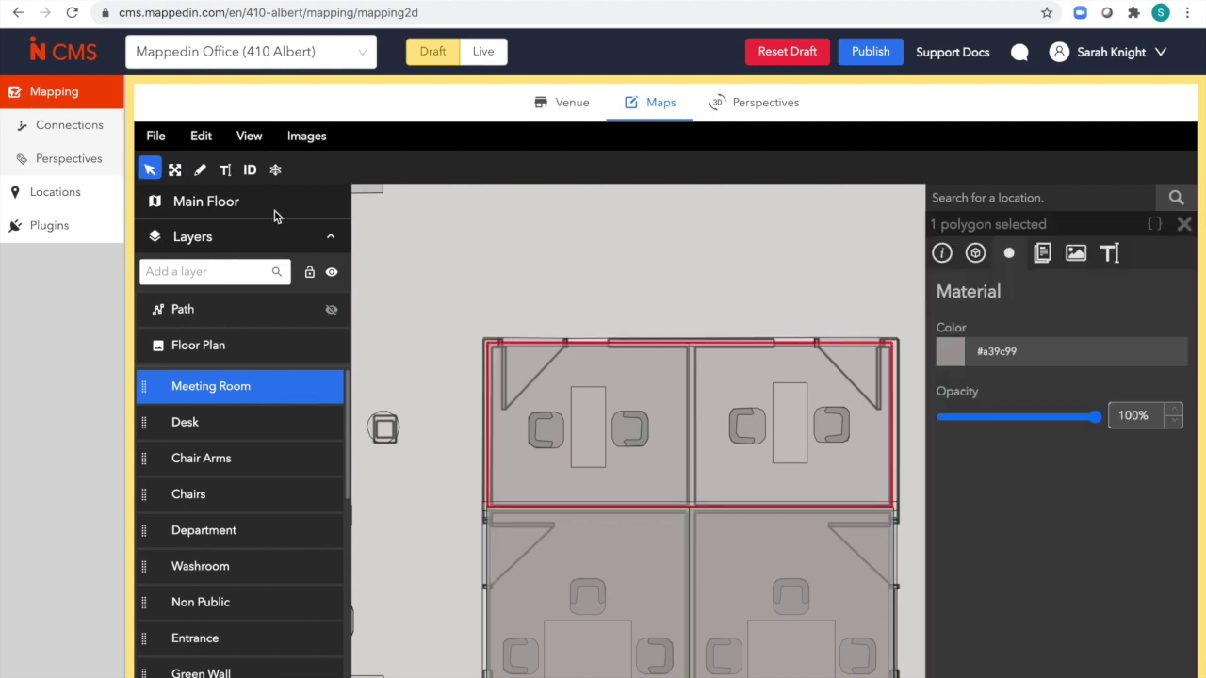
Open the Website perspective in the 3D Renderer and make all of its layers visible.
{"action": "scroll", "coordinate": [541, 329], "scroll_direction": "down", "scroll_amount": 3}
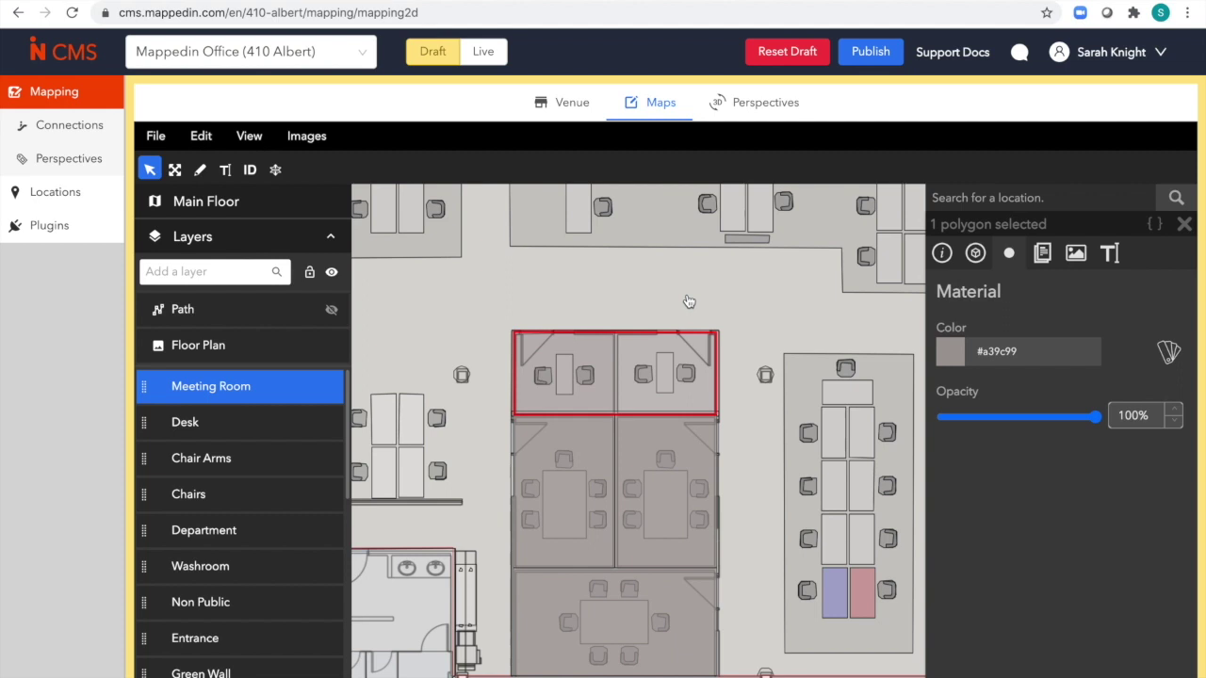
{"action": "left_click", "coordinate": [754, 117]}
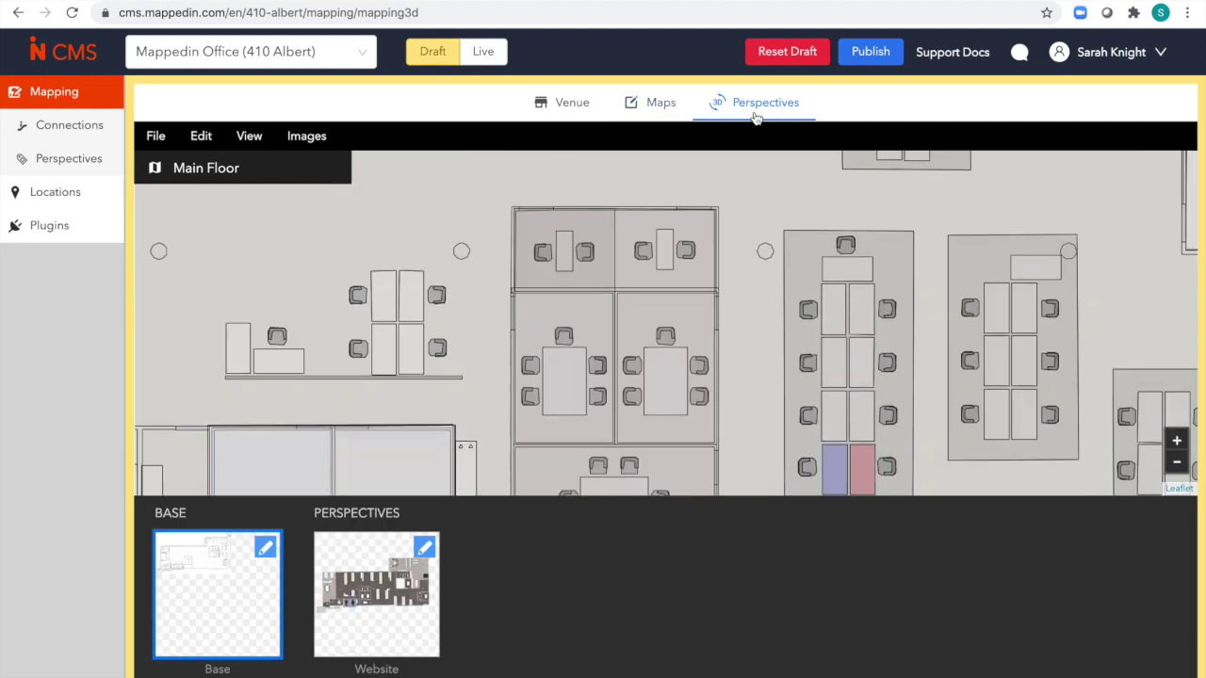
{"action": "left_click", "coordinate": [424, 547]}
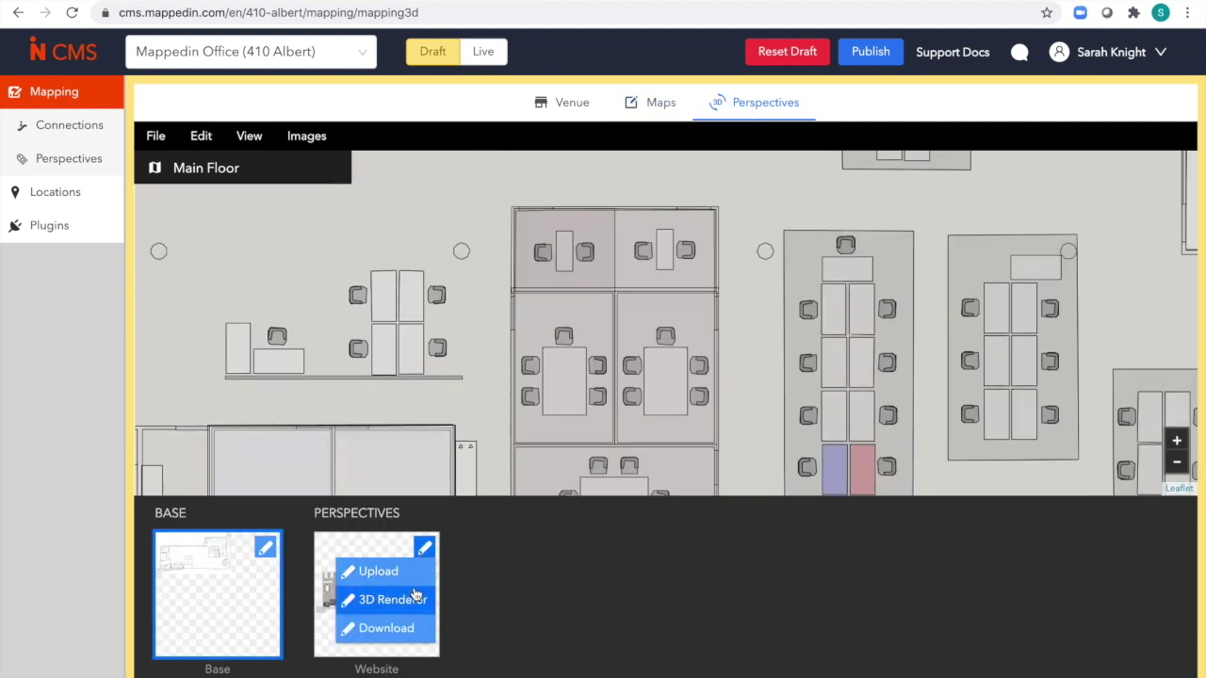
{"action": "left_click", "coordinate": [415, 593]}
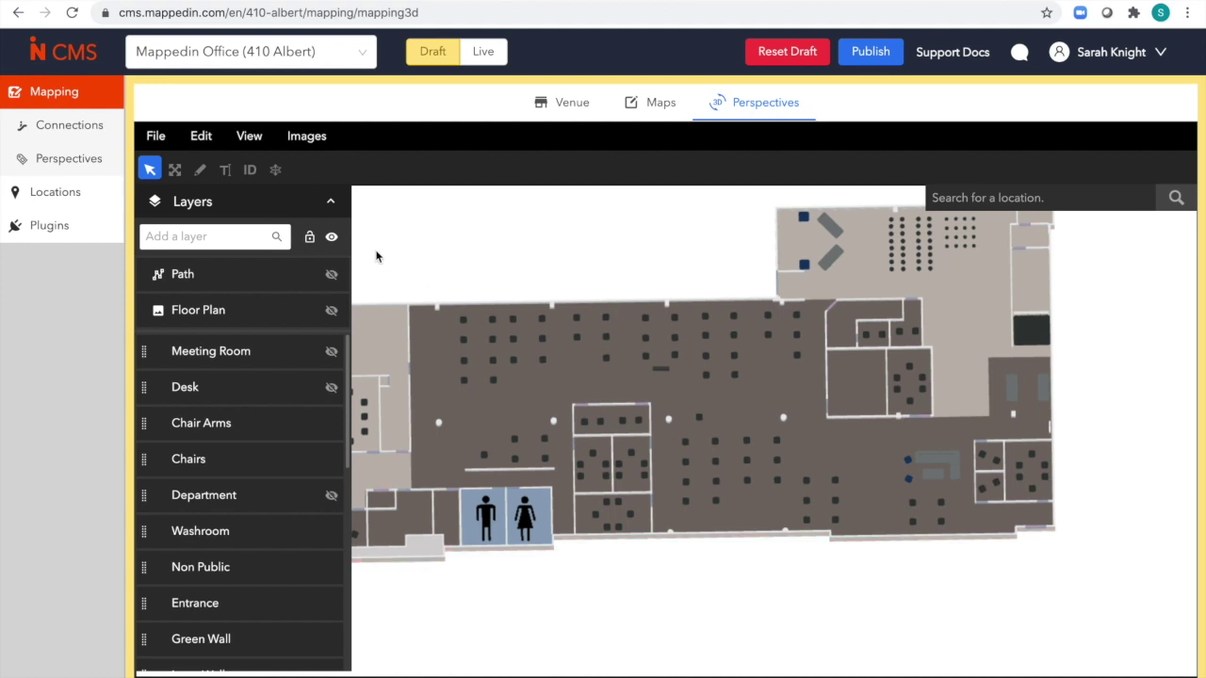
{"action": "left_click", "coordinate": [331, 238]}
{"action": "left_click", "coordinate": [331, 239]}
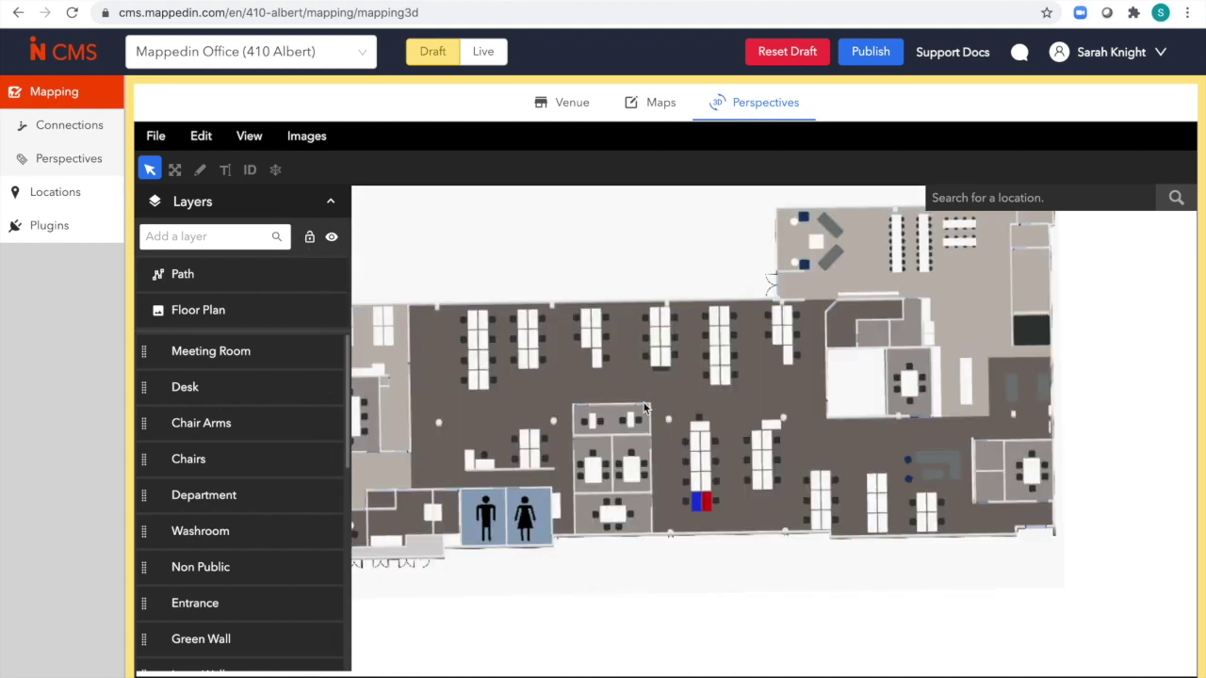
Examine the recolored desks with their new chairs and the merged meeting room in the 3D rendering.
{"action": "scroll", "coordinate": [705, 504], "scroll_direction": "up", "scroll_amount": 2}
{"action": "scroll", "coordinate": [752, 558], "scroll_direction": "up", "scroll_amount": 5}
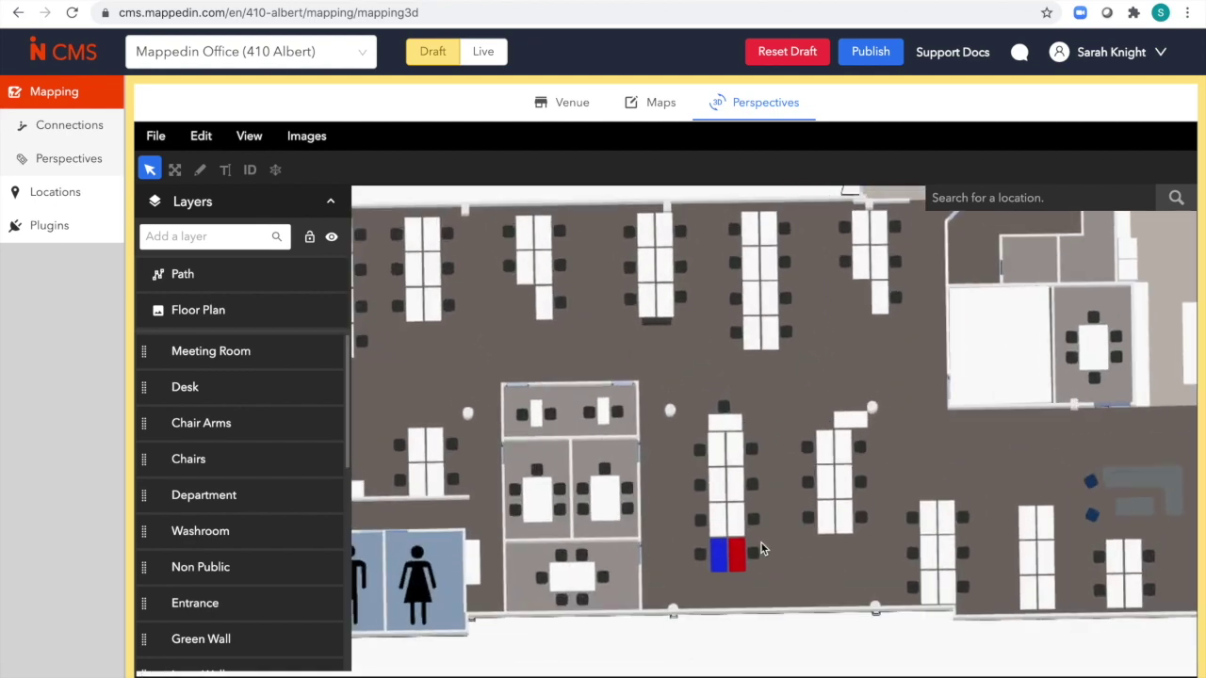
{"action": "scroll", "coordinate": [711, 482], "scroll_direction": "up", "scroll_amount": 3}
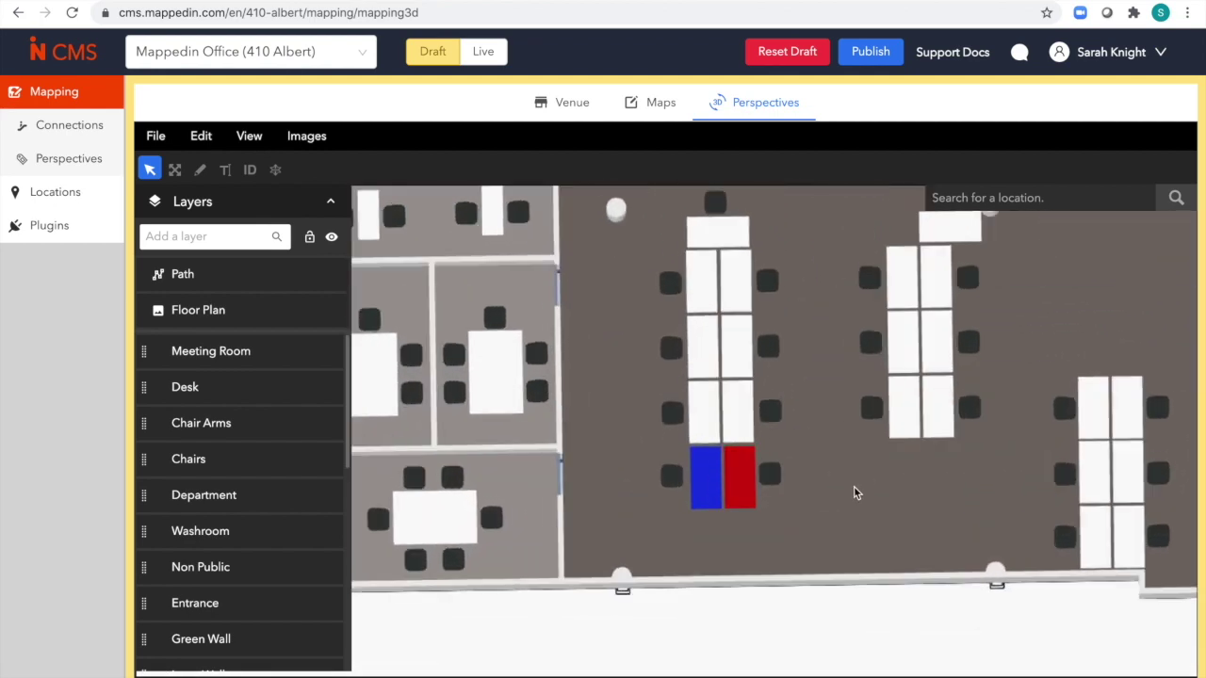
{"action": "scroll", "coordinate": [831, 500], "scroll_direction": "down", "scroll_amount": 2}
{"action": "scroll", "coordinate": [829, 509], "scroll_direction": "up", "scroll_amount": 2}
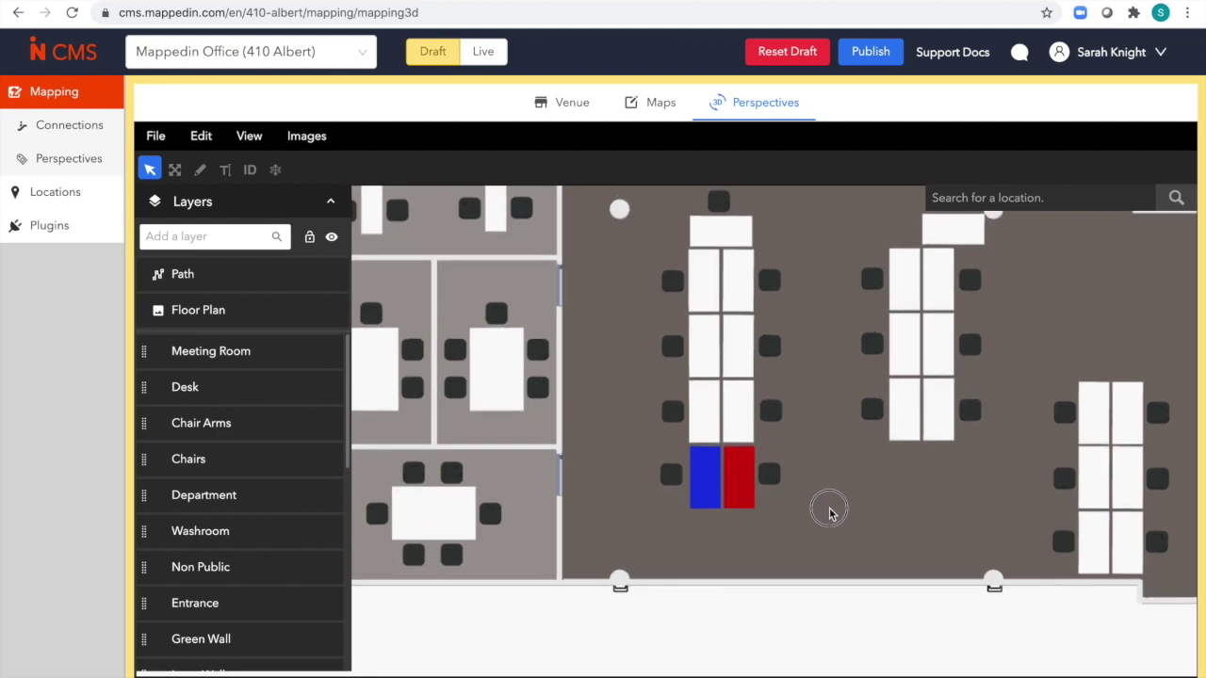
{"action": "left_click_drag", "start_coordinate": [634, 304], "coordinate": [826, 418]}
{"action": "scroll", "coordinate": [678, 300], "scroll_direction": "up", "scroll_amount": 3}
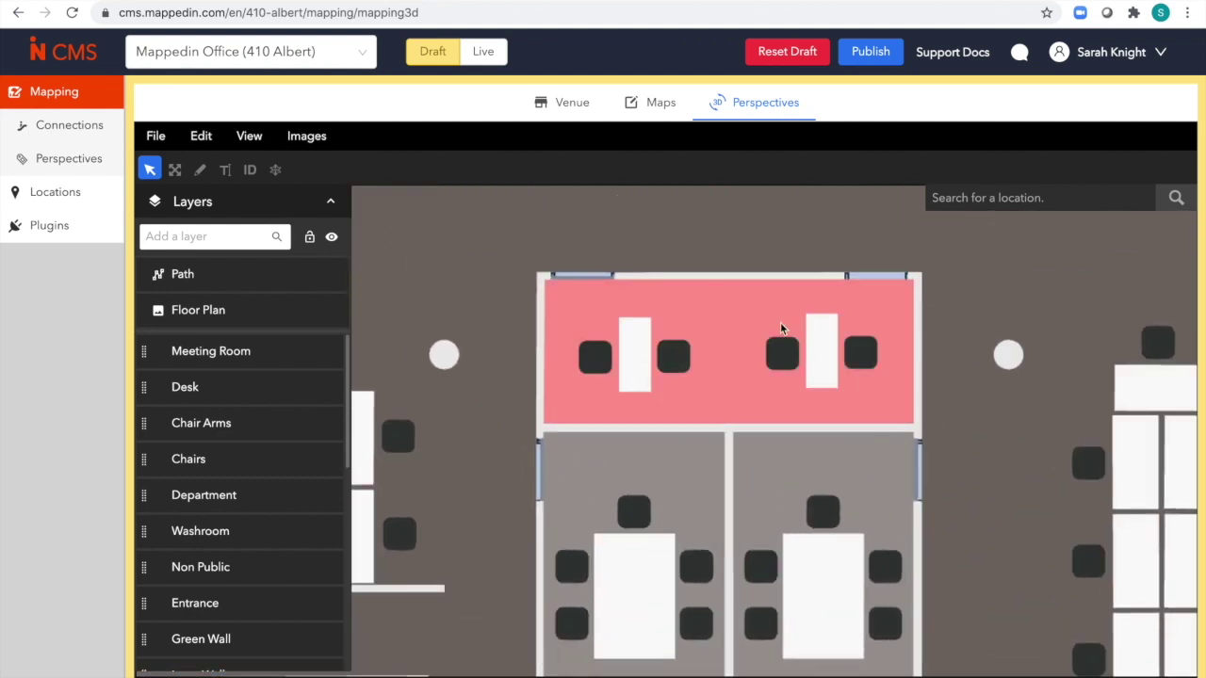
Save the draft map with the recolored desks and merged meeting room.
{"action": "scroll", "coordinate": [612, 341], "scroll_direction": "down", "scroll_amount": 3}
{"action": "scroll", "coordinate": [612, 337], "scroll_direction": "down", "scroll_amount": 5}
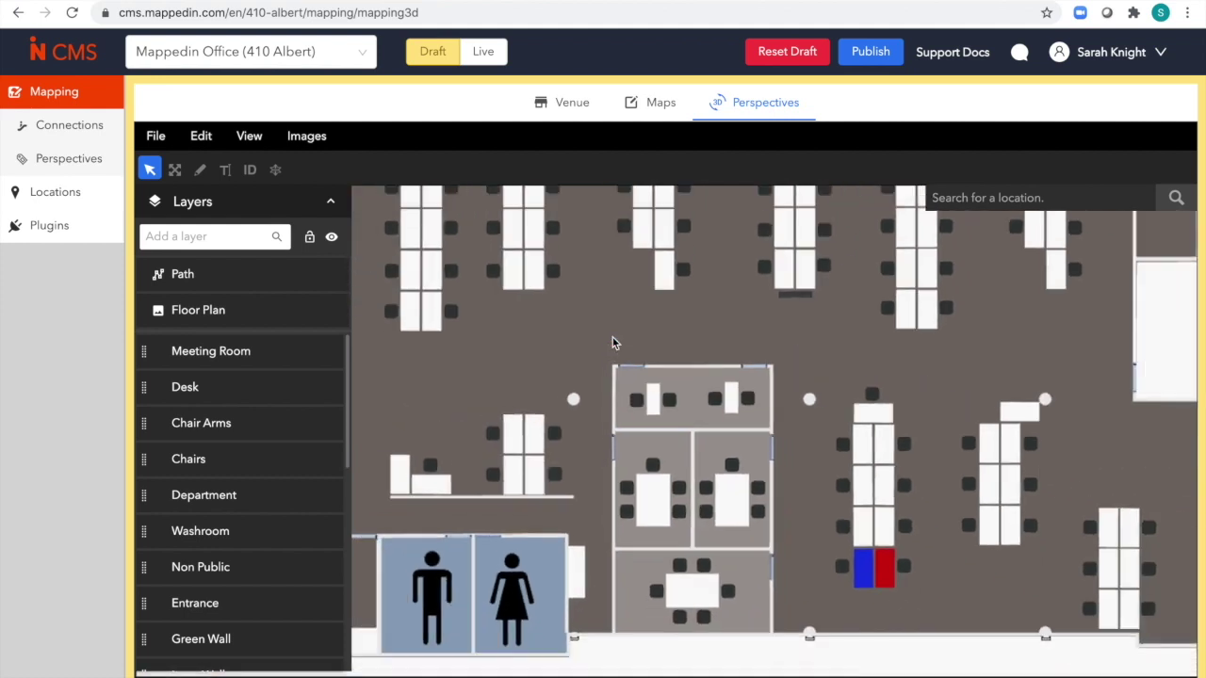
{"action": "left_click", "coordinate": [156, 136]}
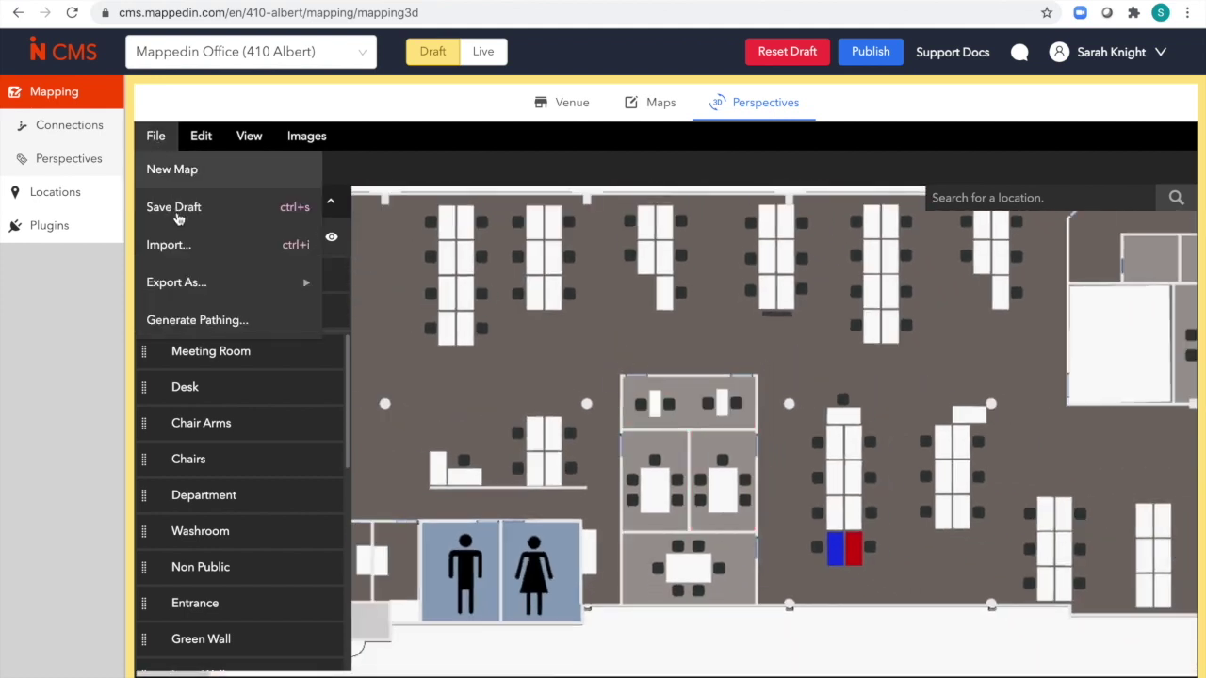
{"action": "left_click", "coordinate": [179, 210]}
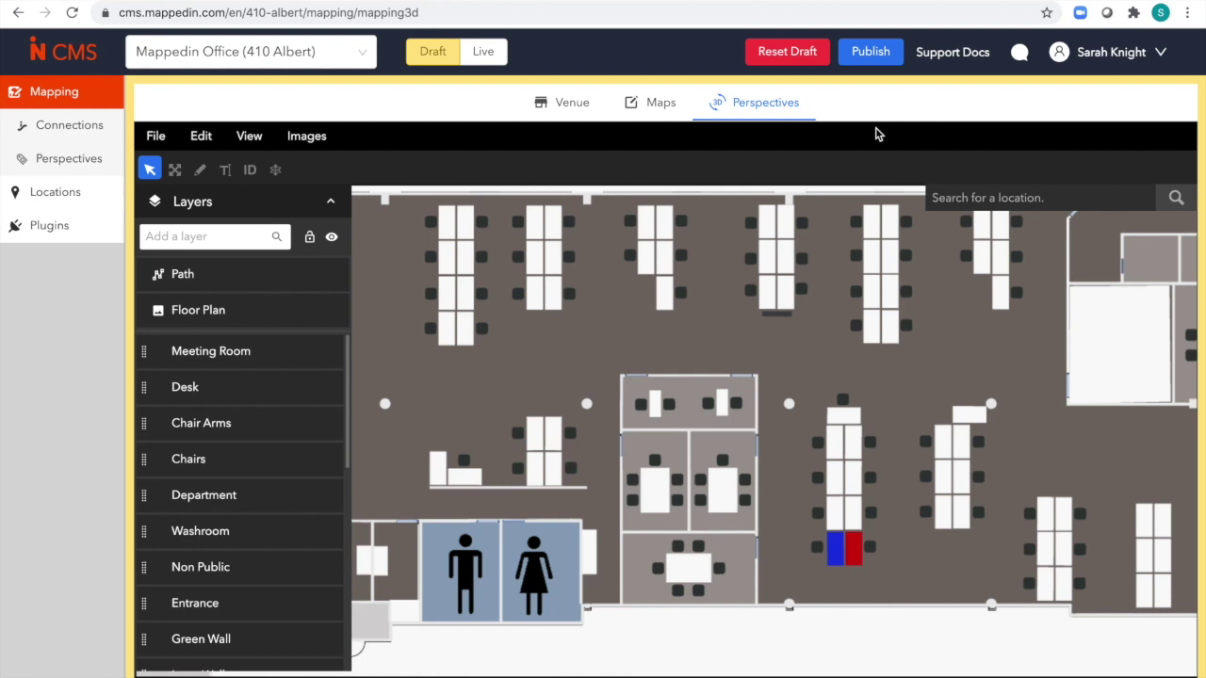
Open Drop-in Meeting Room 1 in the Locations directory and review its details, from nodes and social information to categories, tags, colour and logo.
{"action": "left_click", "coordinate": [39, 195]}
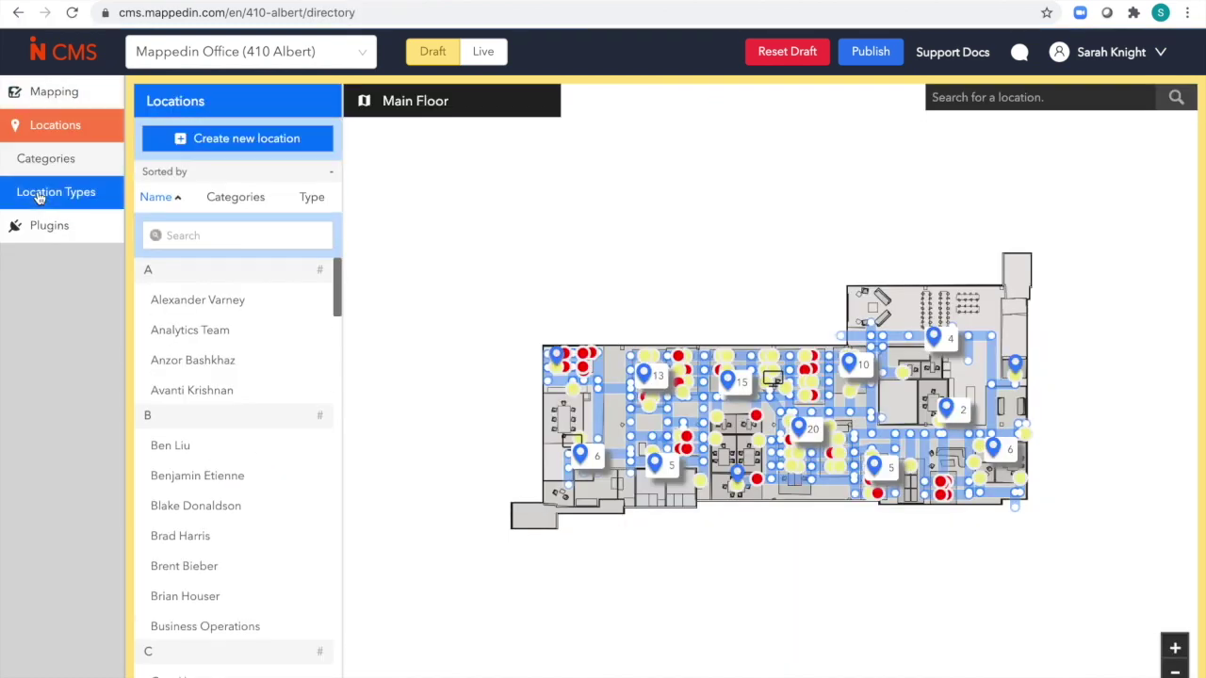
{"action": "scroll", "coordinate": [220, 451], "scroll_direction": "down", "scroll_amount": 7}
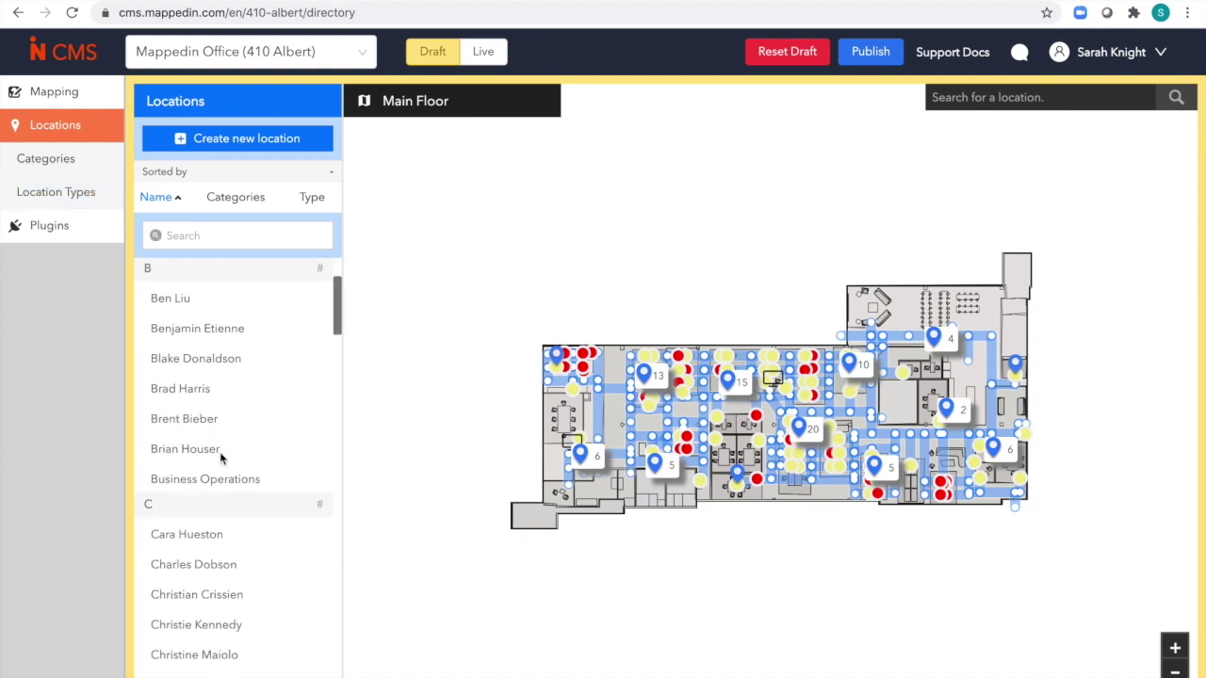
{"action": "left_click", "coordinate": [224, 391]}
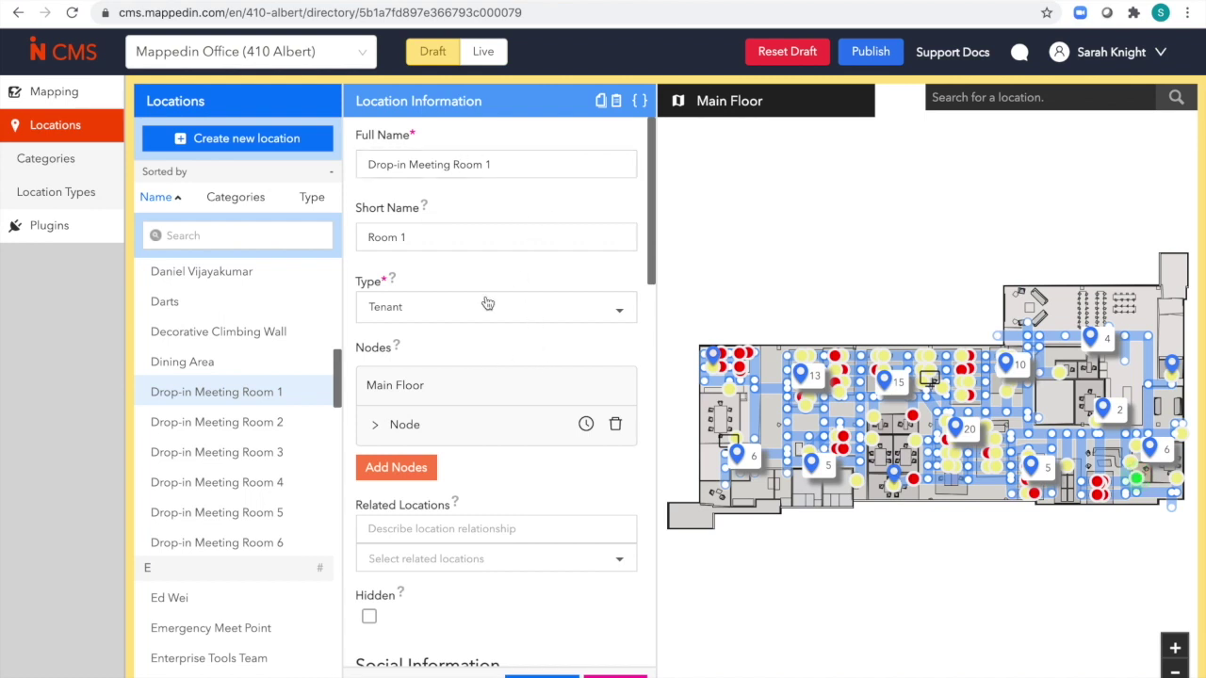
{"action": "scroll", "coordinate": [505, 367], "scroll_direction": "down", "scroll_amount": 2}
{"action": "scroll", "coordinate": [506, 371], "scroll_direction": "down", "scroll_amount": 5}
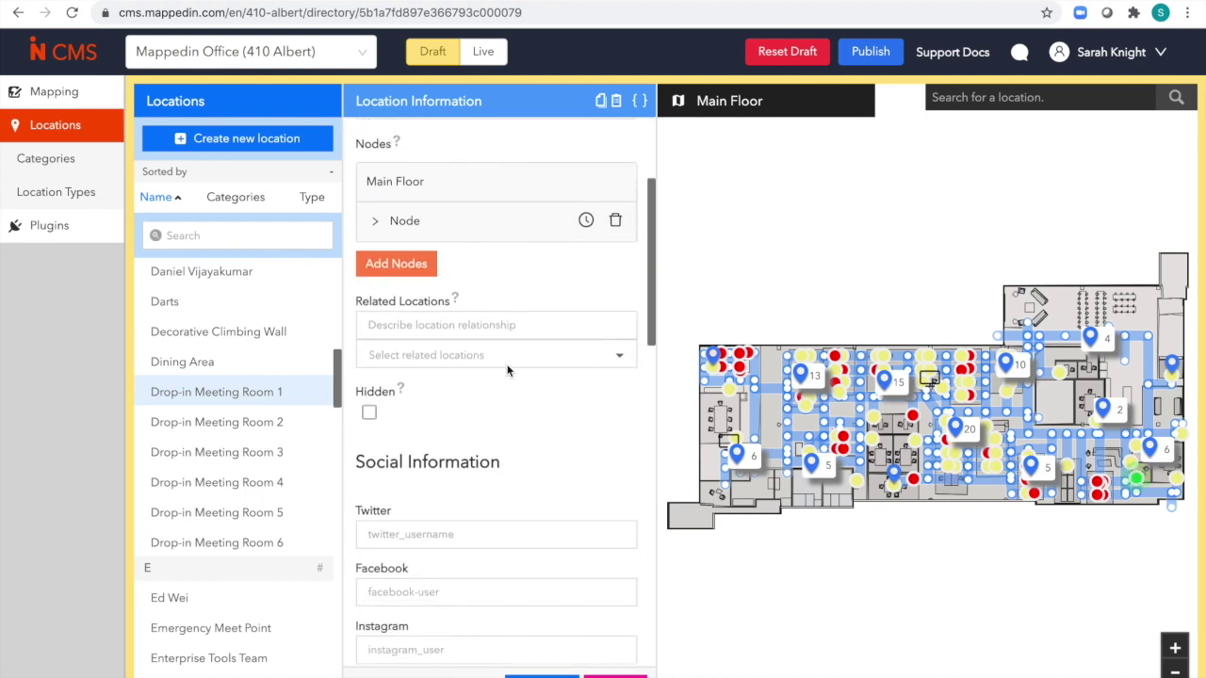
{"action": "scroll", "coordinate": [507, 368], "scroll_direction": "down", "scroll_amount": 10}
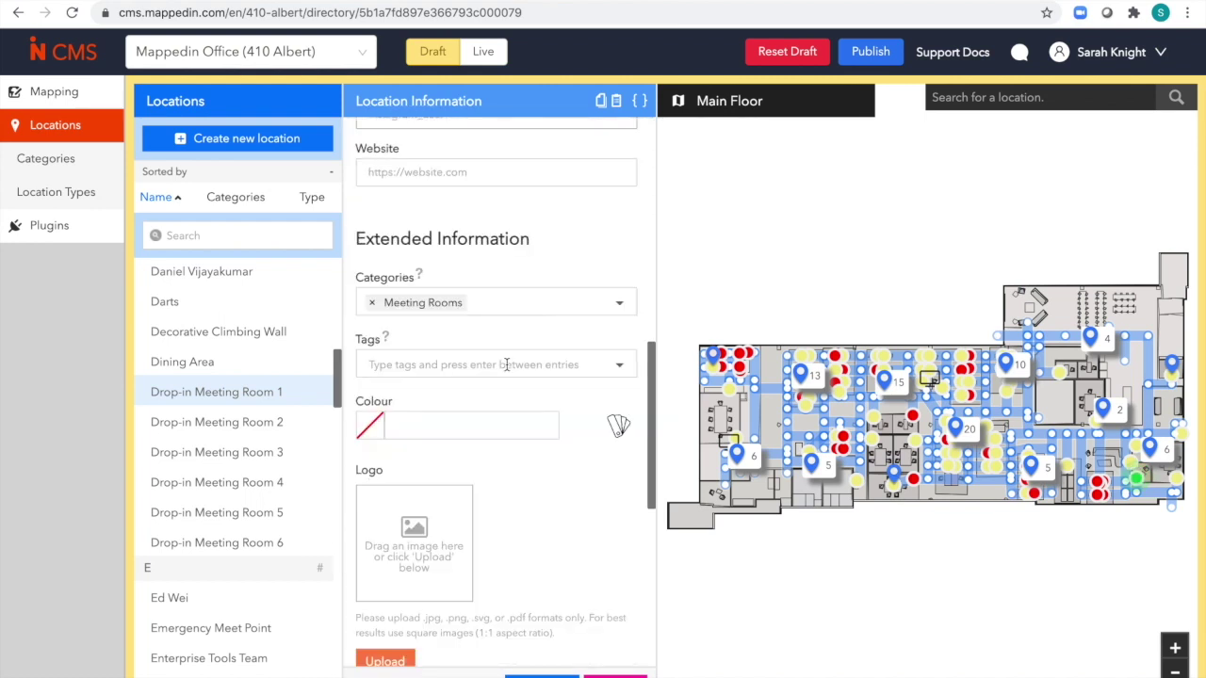